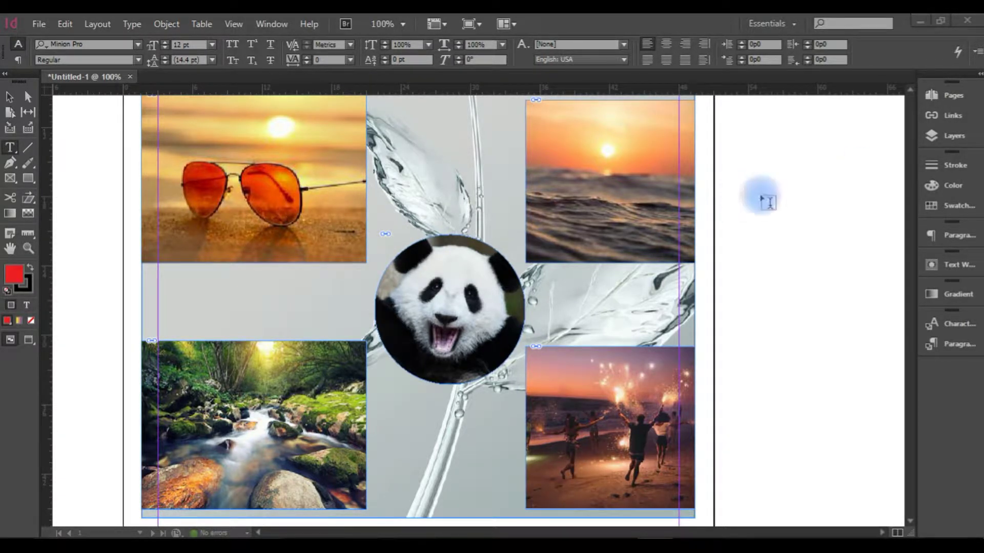
# Add a second page to the document after page 1
pyautogui.click(934, 97)
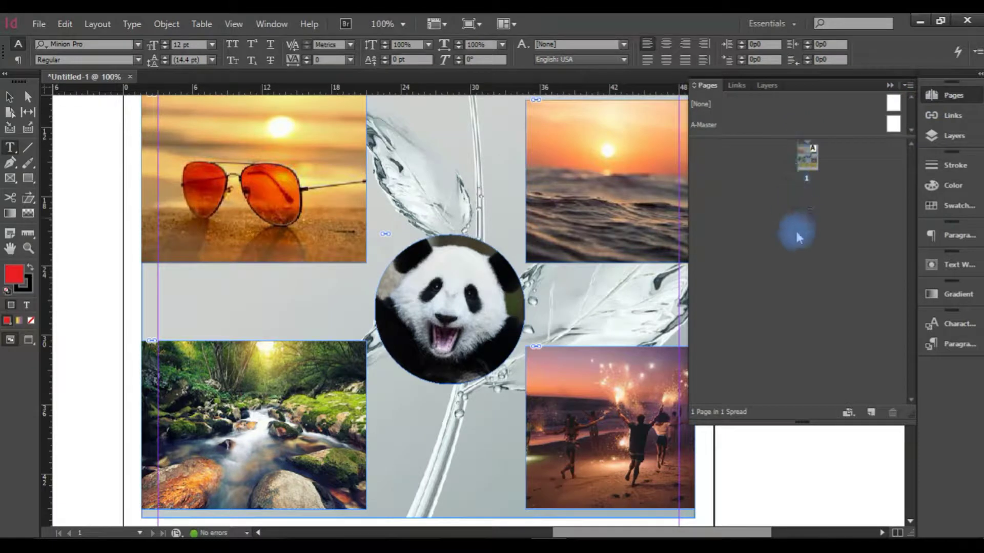
pyautogui.click(870, 413)
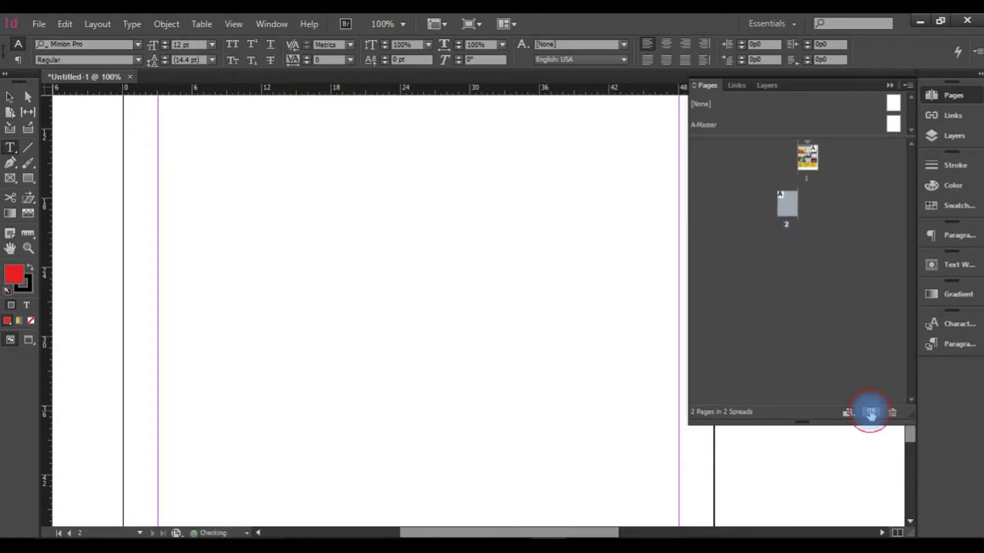
pyautogui.click(781, 205)
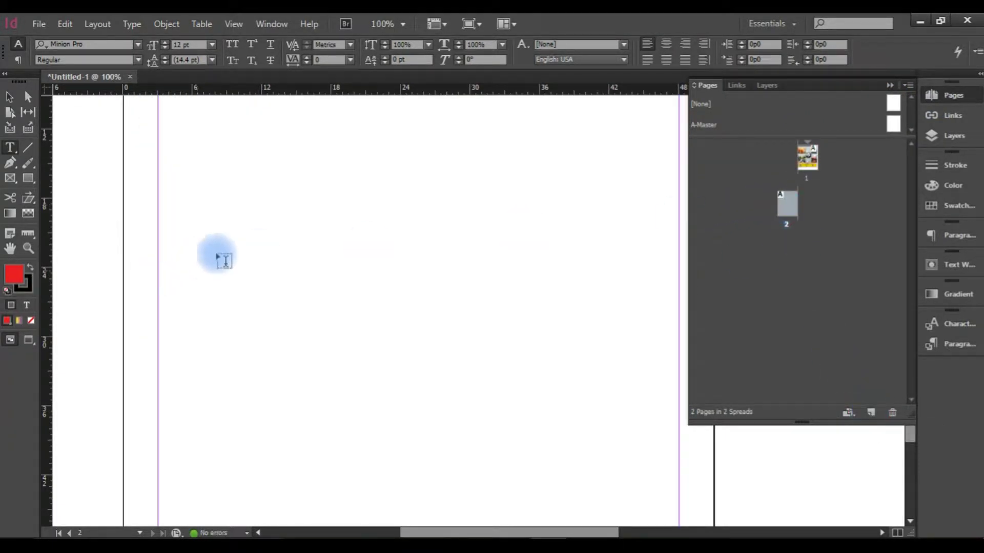
# Place a text frame spanning the page width between the margins near the top of page 2, containing "This is main Heading."
pyautogui.moveTo(318, 208); pyautogui.dragTo(299, 281)
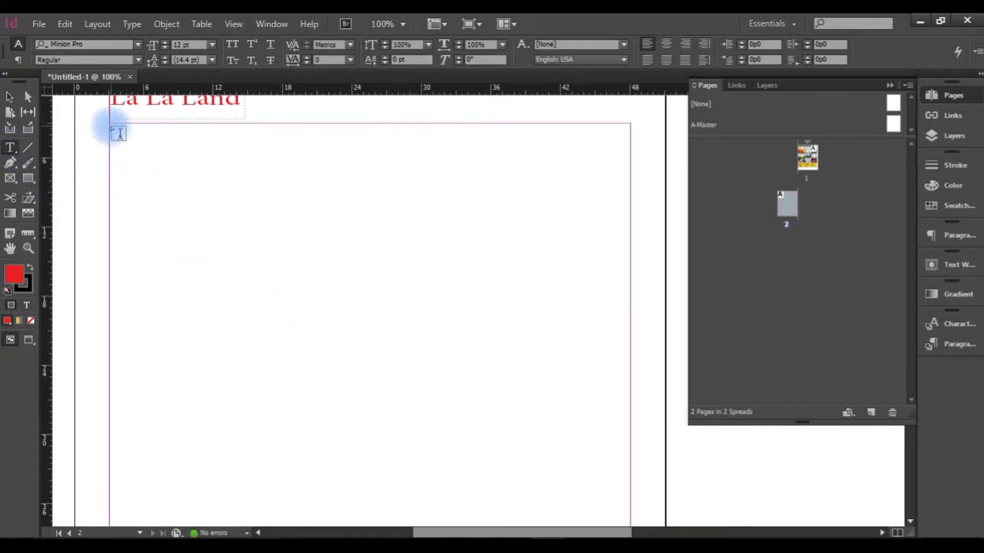
pyautogui.moveTo(111, 123); pyautogui.dragTo(630, 214)
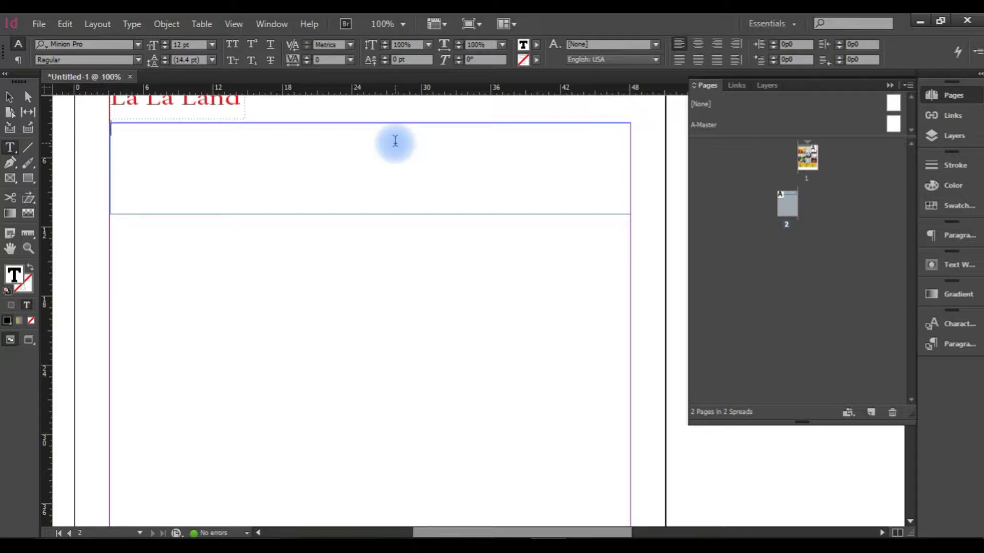
pyautogui.write('Thi s')
pyautogui.press('BackSpace')
pyautogui.press('BackSpace')
pyautogui.write('s is')
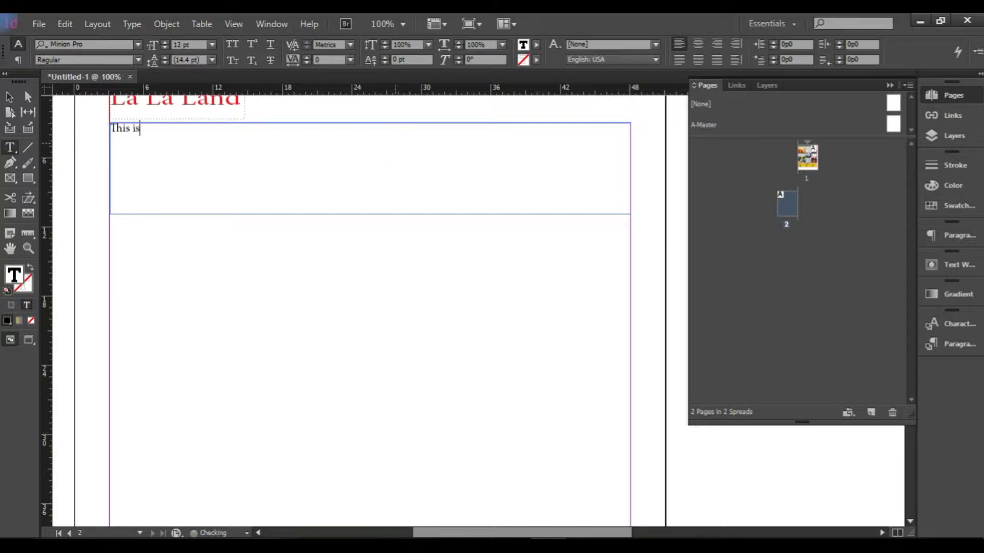
pyautogui.write(' main Heading.')
# Enlarge the whole heading text to 46 pt
pyautogui.hotkey('ctrl', 'a')
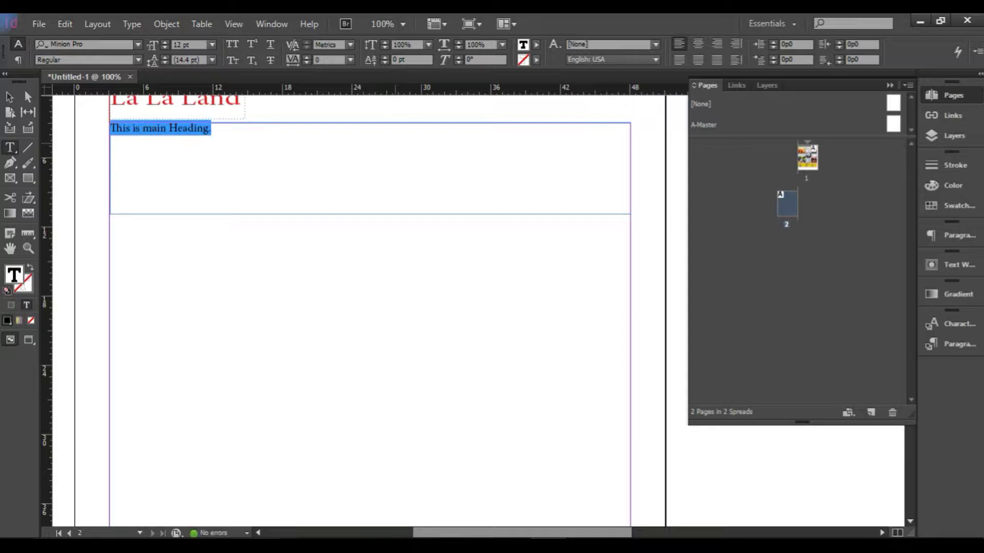
pyautogui.hotkey('ctrl', 'shift', '.')
pyautogui.hotkey('ctrl', 'shift', '.')
pyautogui.hotkey('ctrl', 'shift', '.')
pyautogui.hotkey('ctrl', 'shift', '.')
pyautogui.hotkey('ctrl', 'shift', '.')
pyautogui.hotkey('ctrl', 'shift', '.')
pyautogui.hotkey('ctrl', 'shift', '.')
pyautogui.hotkey('ctrl', 'shift', '.')
pyautogui.hotkey('ctrl', 'shift', '.')
pyautogui.hotkey('ctrl', 'shift', '.')
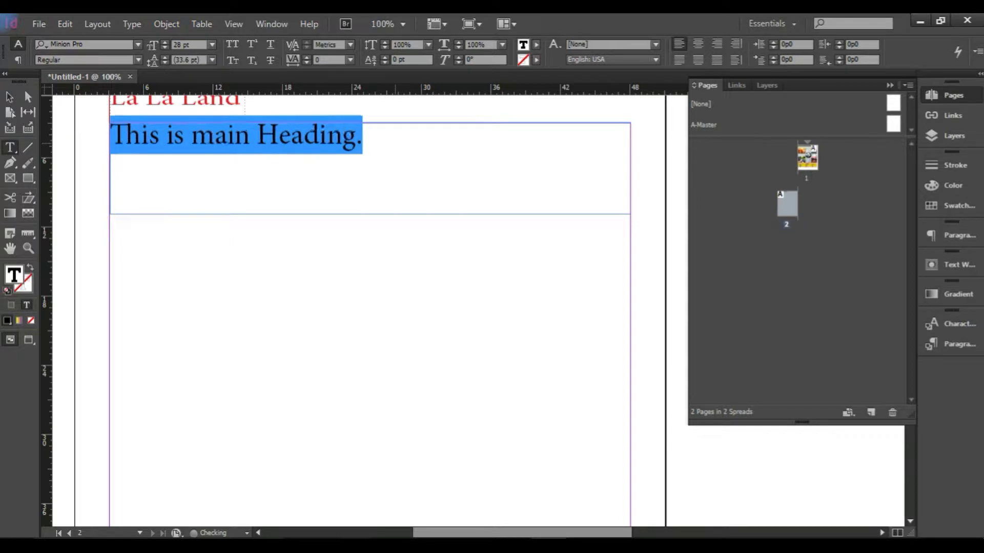
pyautogui.hotkey('ctrl', 'shift', '.')
pyautogui.hotkey('ctrl', 'shift', '.')
pyautogui.hotkey('ctrl', 'shift', '.')
pyautogui.hotkey('ctrl', 'shift', '.')
pyautogui.hotkey('ctrl', 'shift', '.')
pyautogui.hotkey('ctrl', 'shift', '.')
pyautogui.hotkey('ctrl', 'shift', '.')
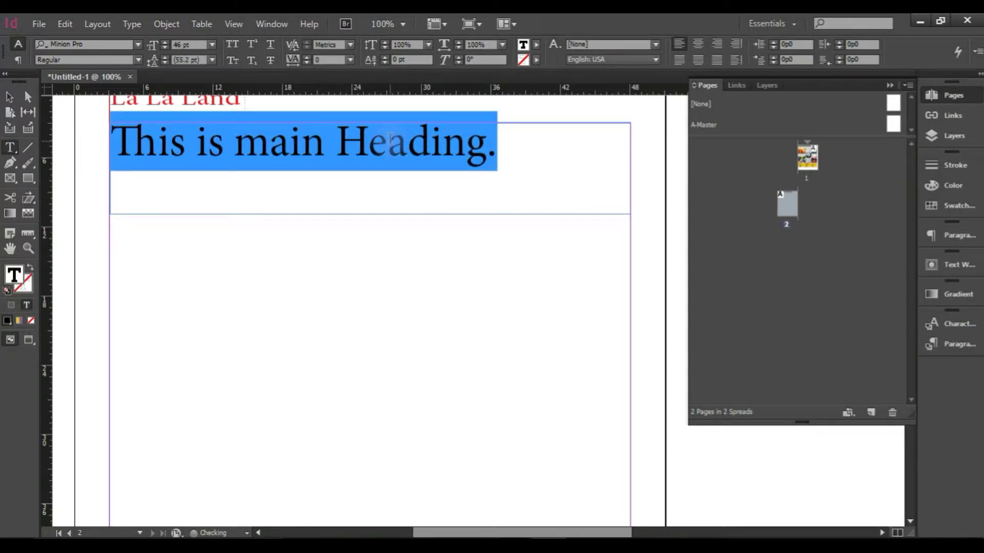
# Change the heading's font to Raleway Bold
pyautogui.click(97, 46)
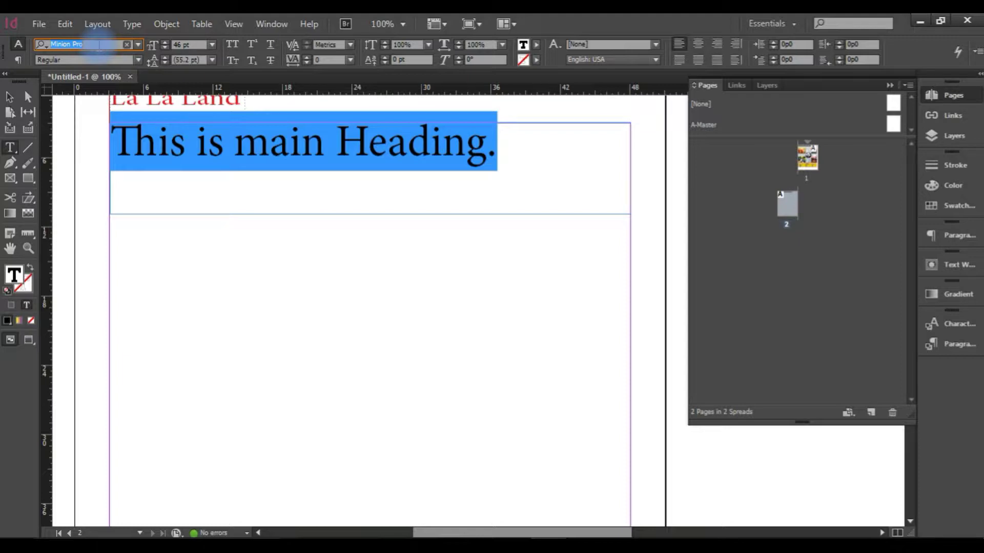
pyautogui.write('ralew')
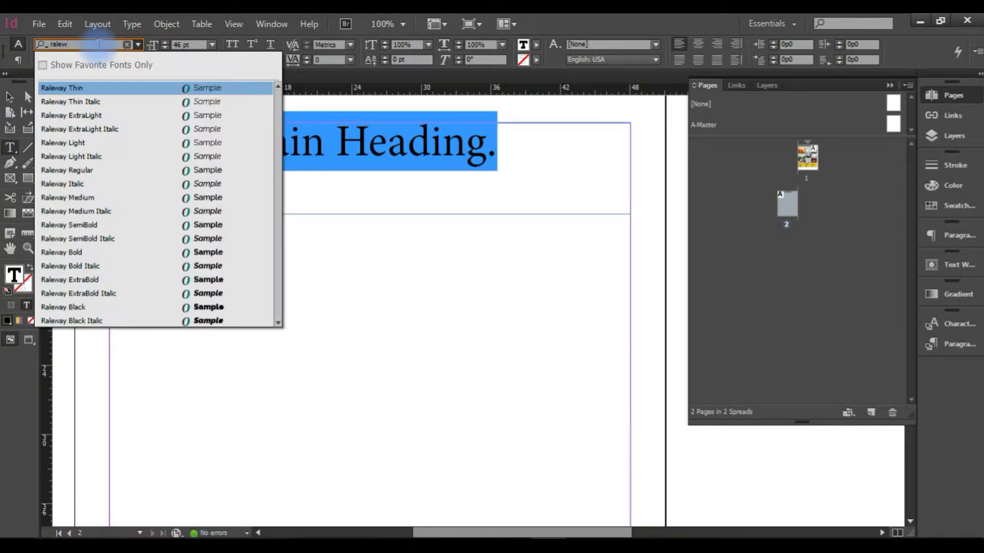
pyautogui.click(62, 250)
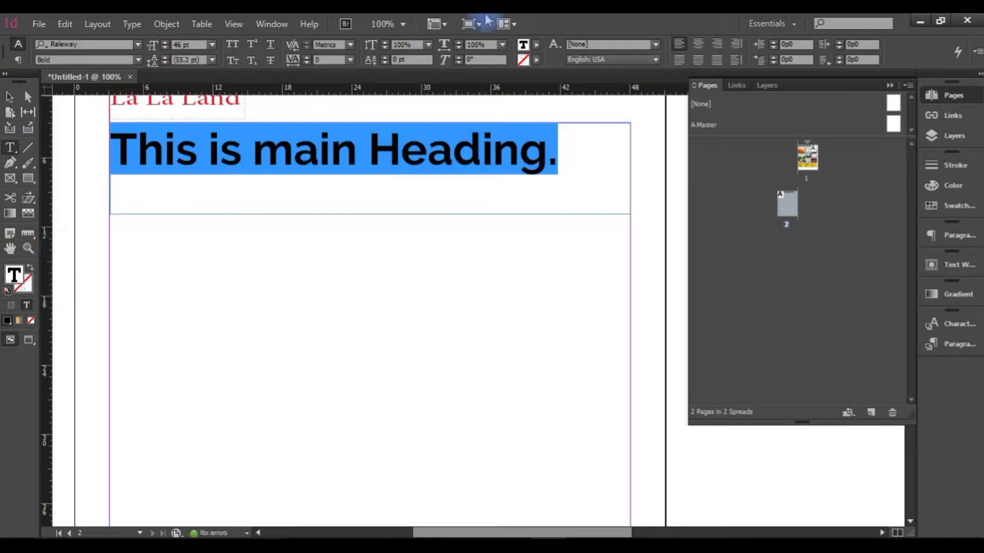
# Color the heading with the green ANPA 72-4 AdPro swatch and center it in its frame
pyautogui.click(536, 45)
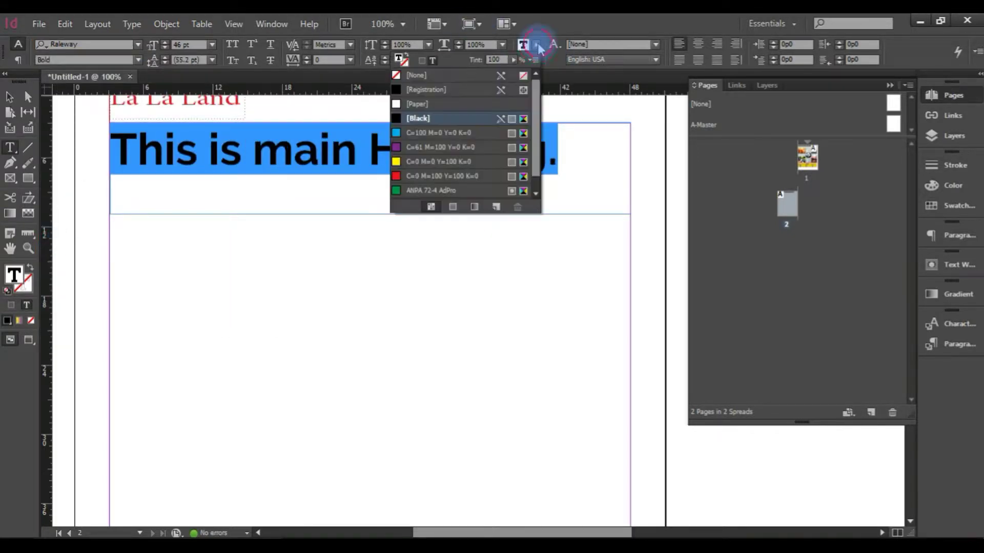
pyautogui.click(428, 190)
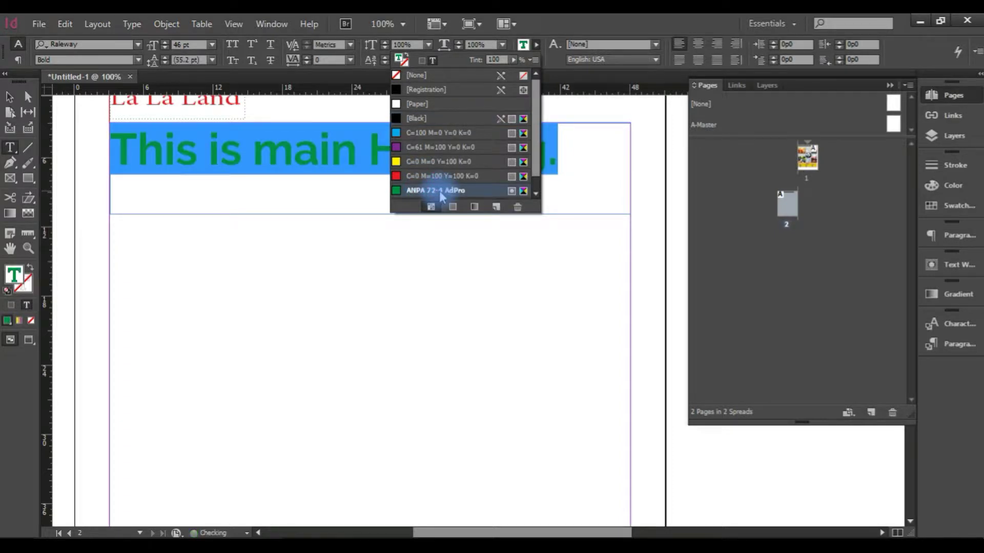
pyautogui.click(699, 47)
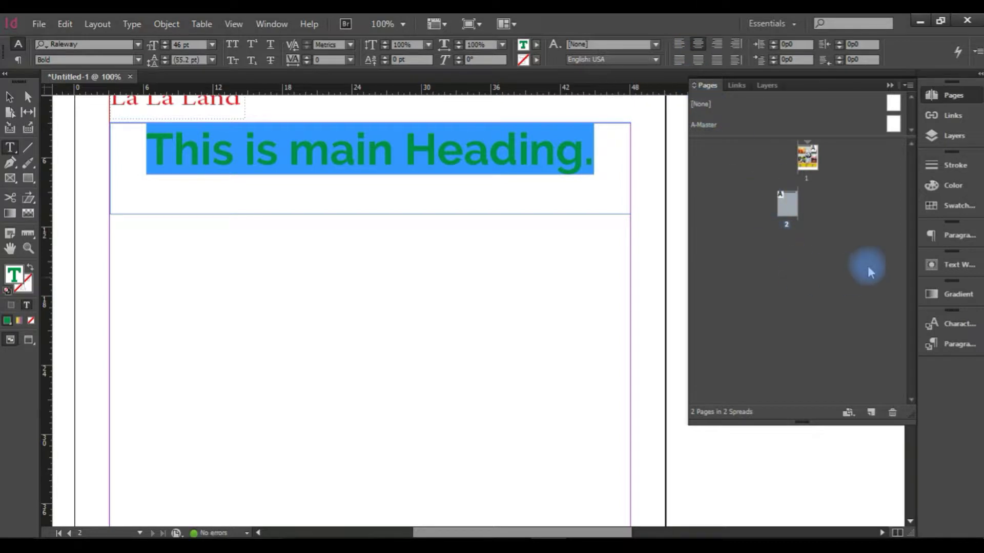
# Look at the Character Styles list and the Paragraph Styles list for the selected heading
pyautogui.click(951, 349)
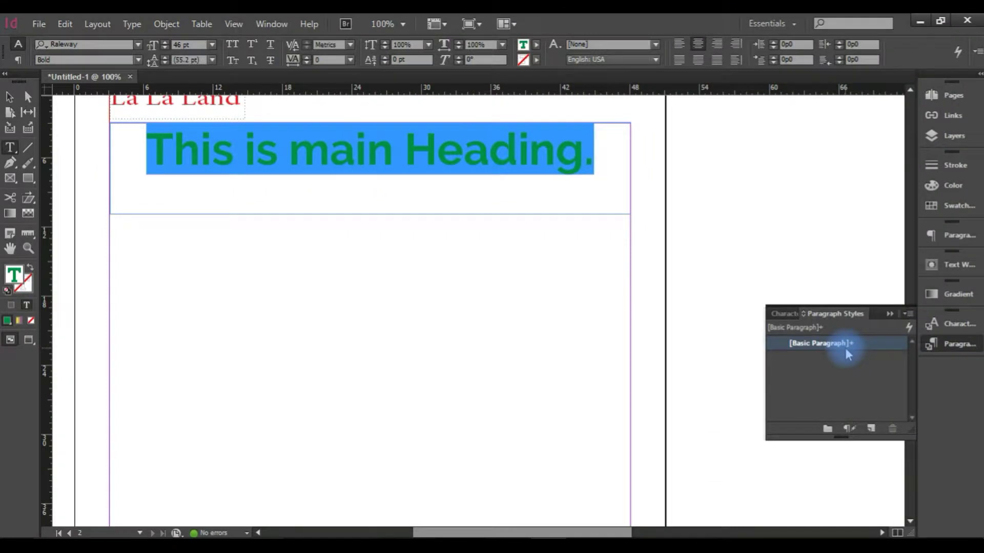
pyautogui.click(951, 344)
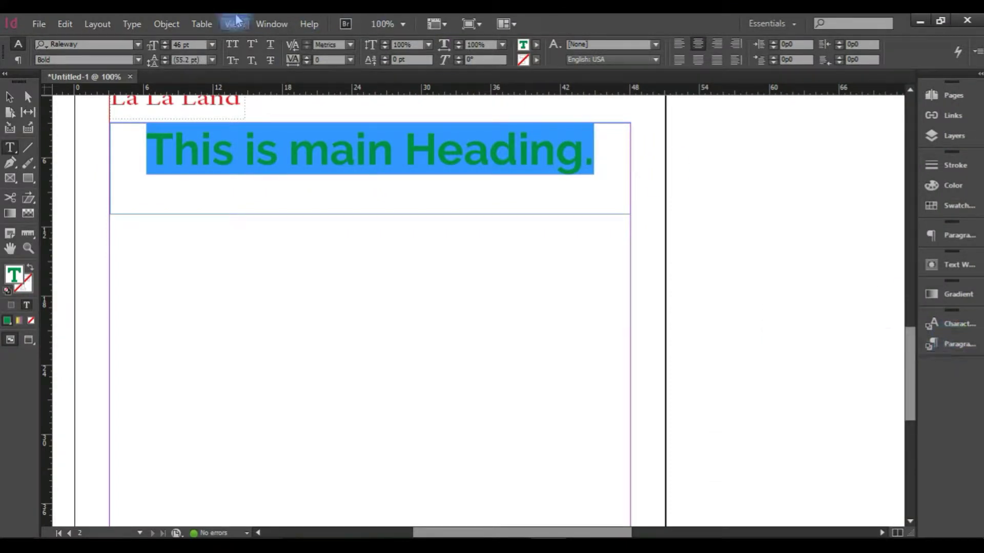
pyautogui.click(267, 26)
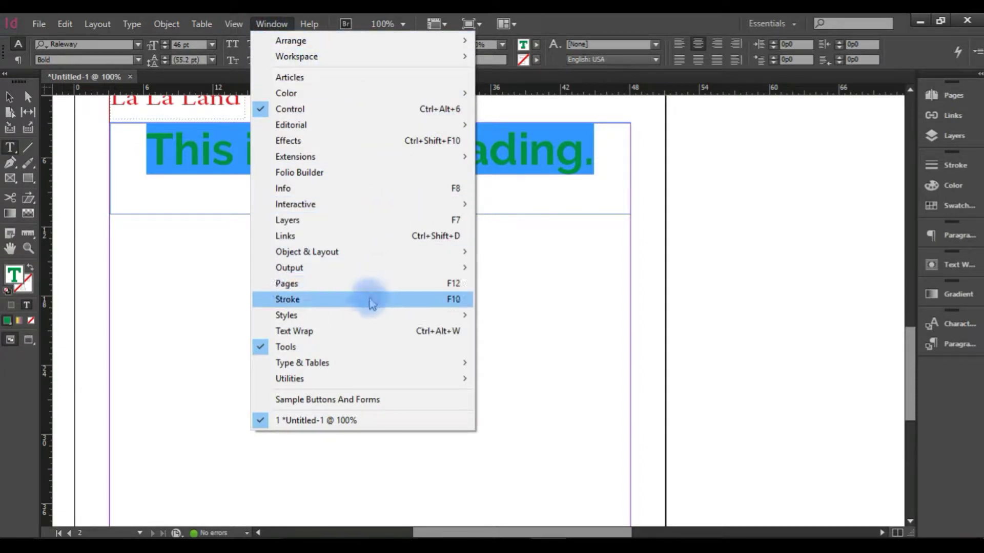
pyautogui.moveTo(368, 318)
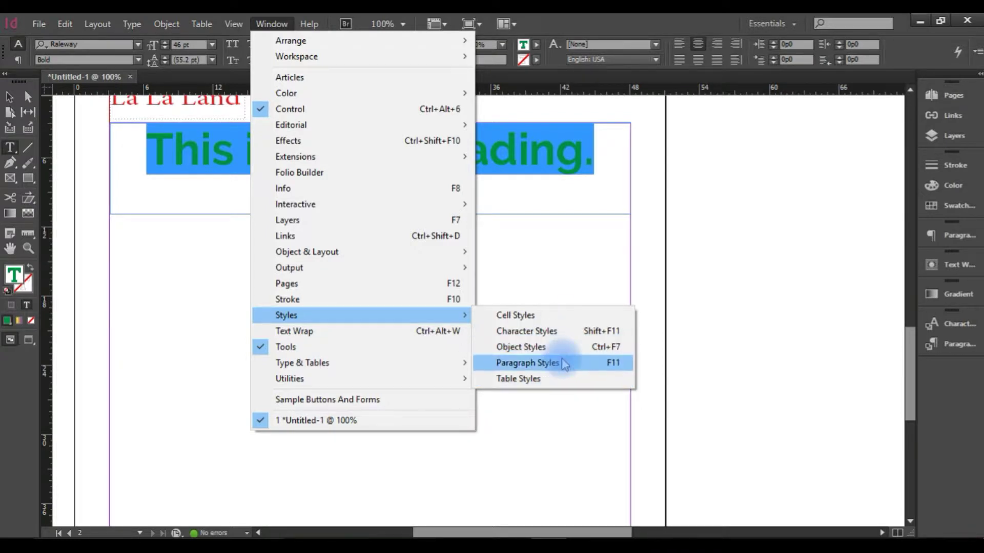
pyautogui.click(561, 333)
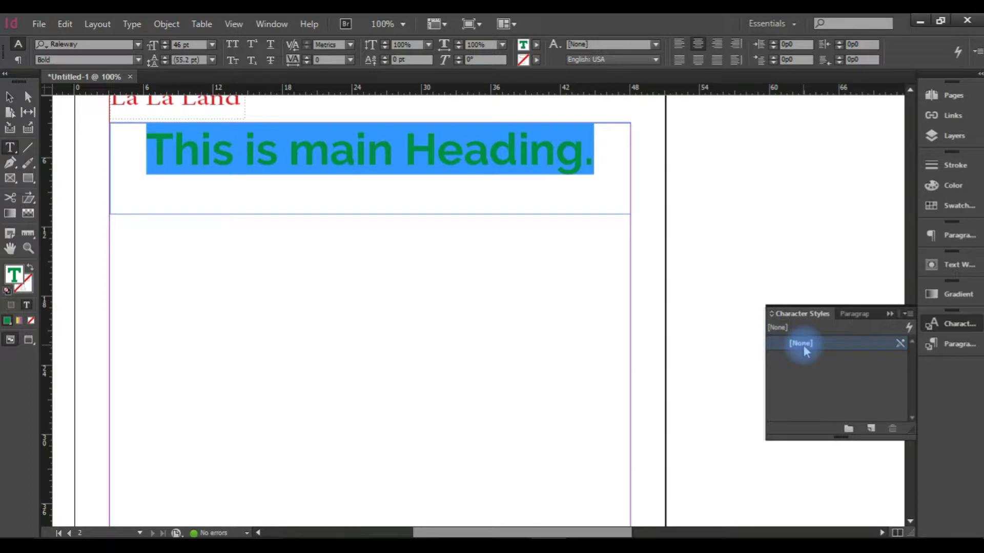
pyautogui.moveTo(953, 311)
pyautogui.mouseDown()
pyautogui.moveTo(725, 314)
pyautogui.moveTo(695, 260)
pyautogui.moveTo(951, 329)
pyautogui.moveTo(948, 318)
pyautogui.mouseUp()
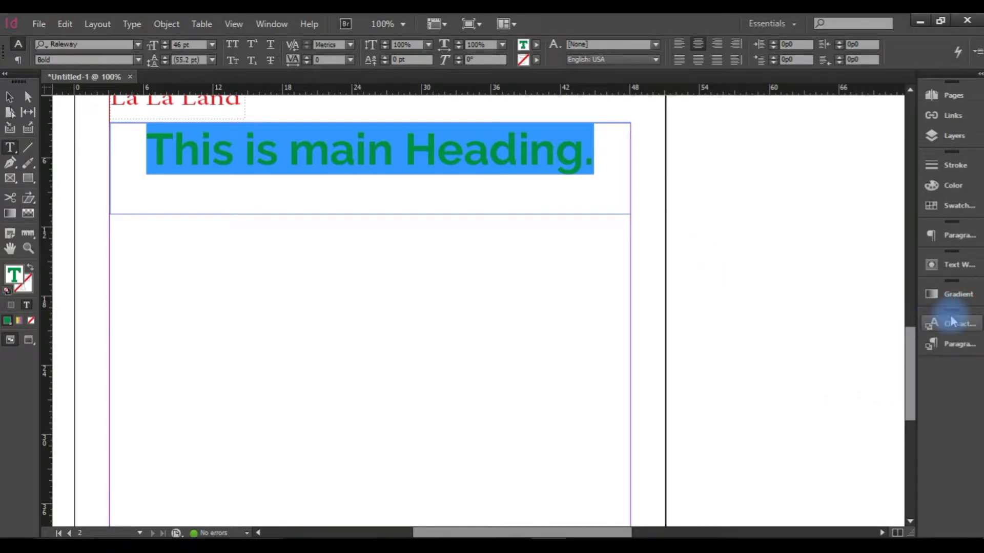
pyautogui.click(940, 344)
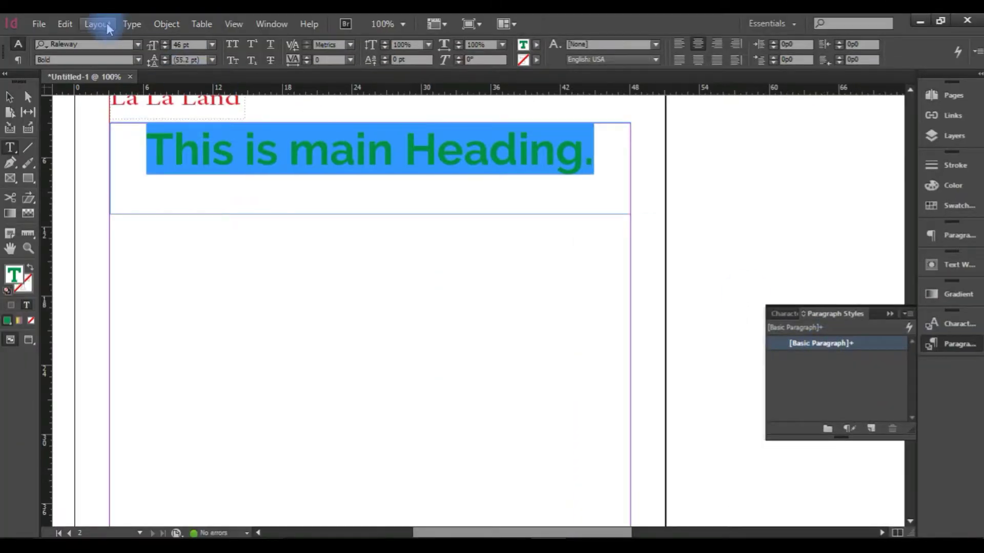
pyautogui.click(185, 265)
pyautogui.moveTo(226, 308); pyautogui.dragTo(425, 343)
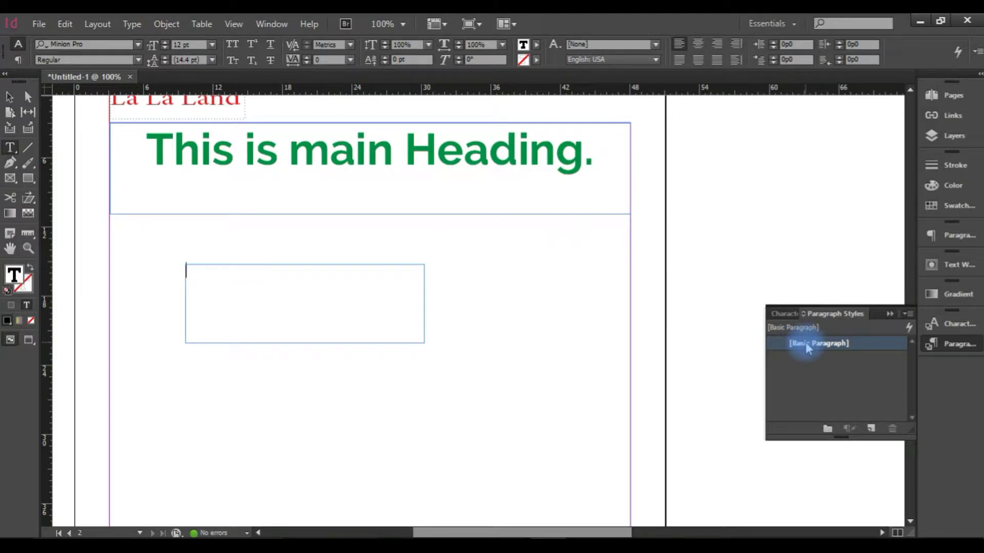
pyautogui.click(10, 96)
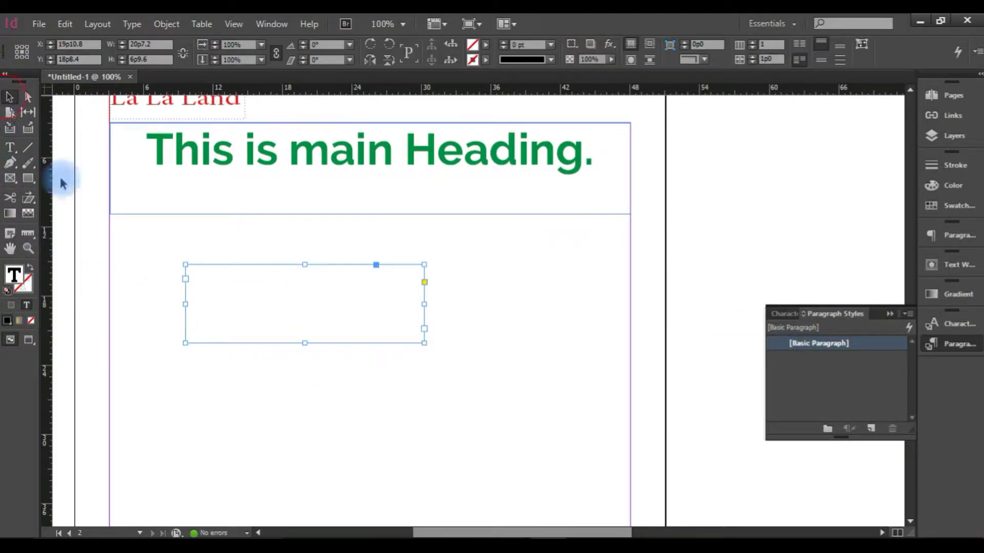
pyautogui.moveTo(519, 410); pyautogui.dragTo(264, 253)
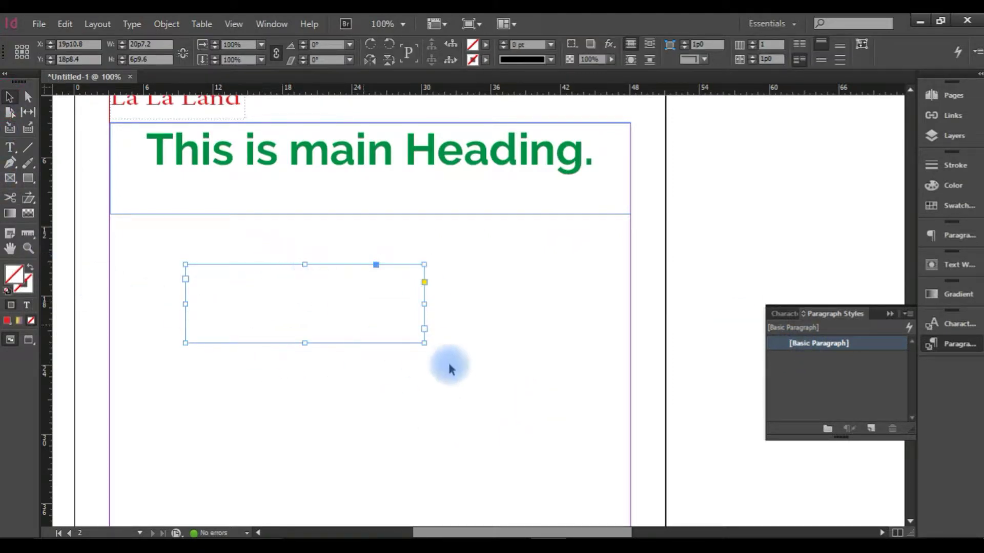
pyautogui.click(613, 402)
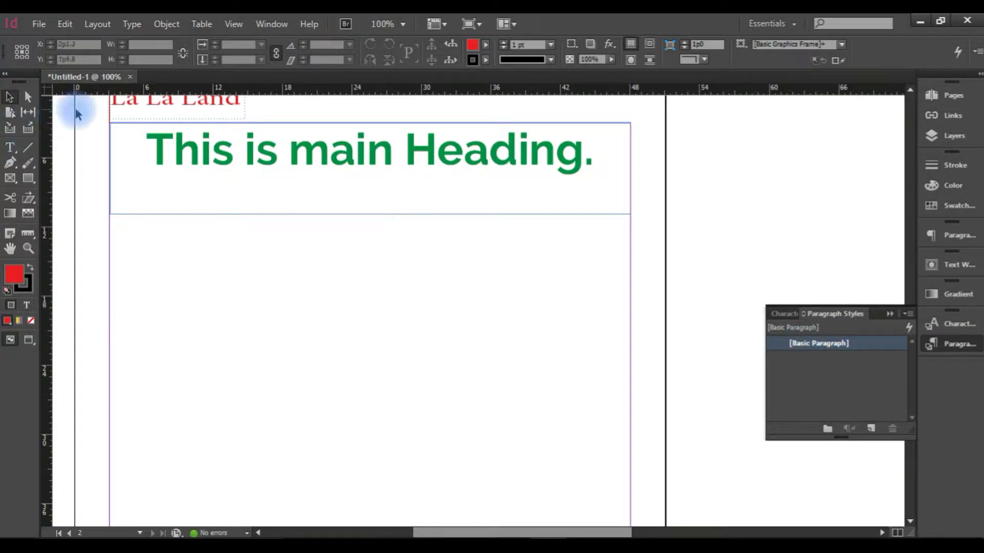
# Start a new paragraph style from the complete main heading text and name it "First Heading of News"
pyautogui.click(8, 152)
pyautogui.click(287, 145)
pyautogui.moveTo(608, 165); pyautogui.dragTo(166, 151)
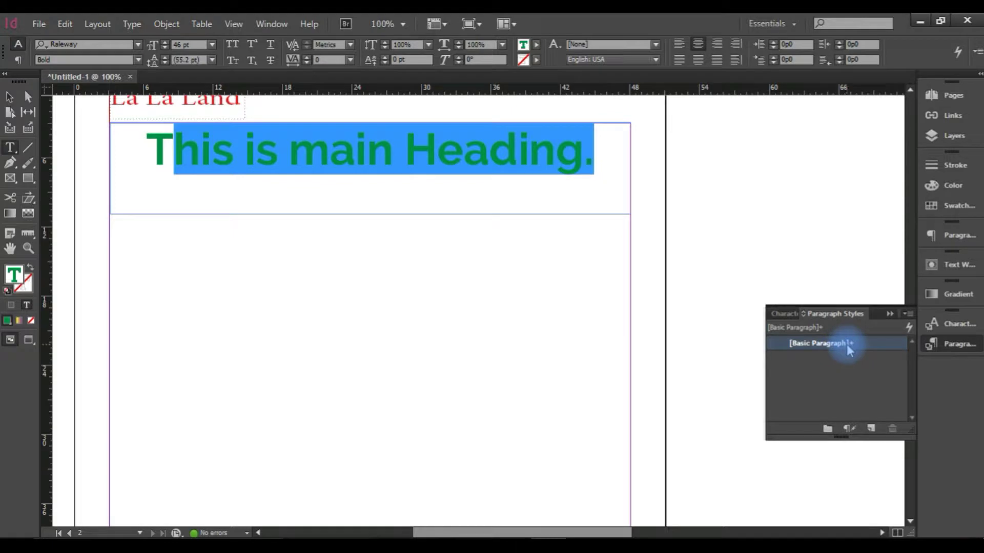
pyautogui.moveTo(855, 350)
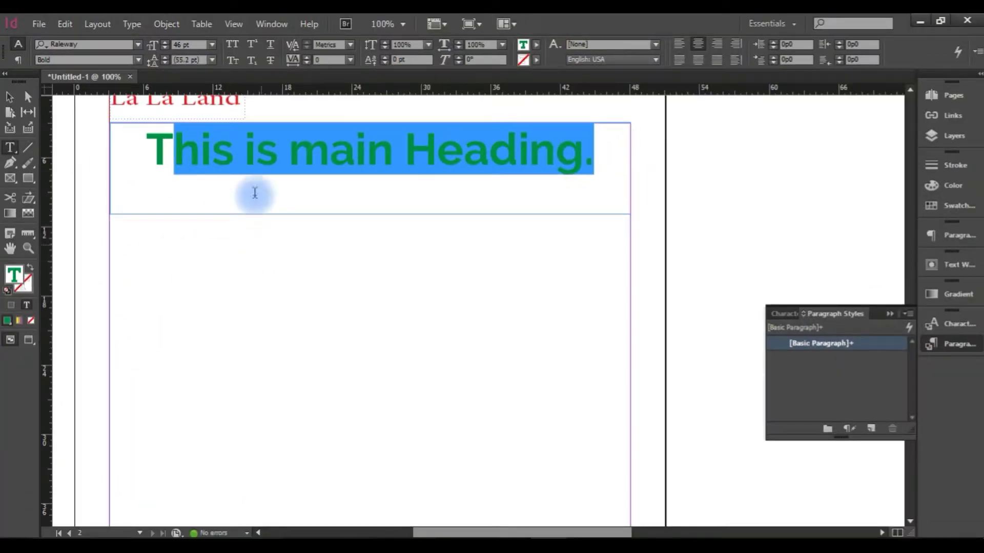
pyautogui.click(338, 148)
pyautogui.moveTo(581, 169); pyautogui.dragTo(127, 149)
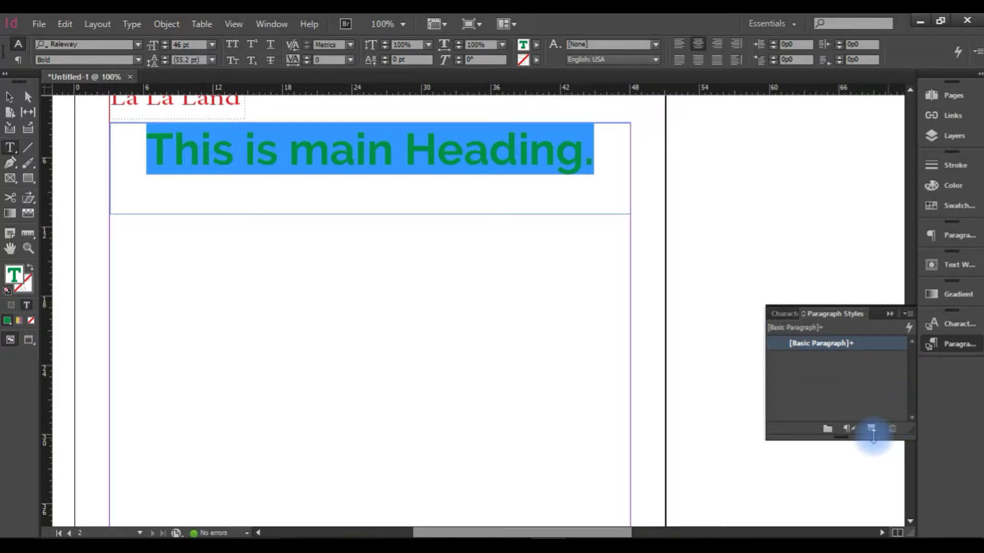
pyautogui.click(905, 313)
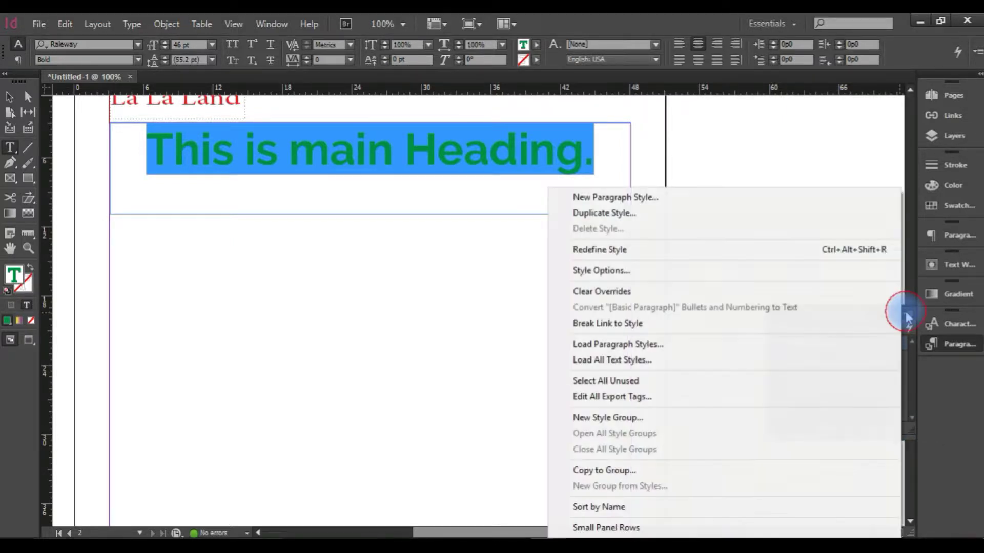
pyautogui.click(699, 197)
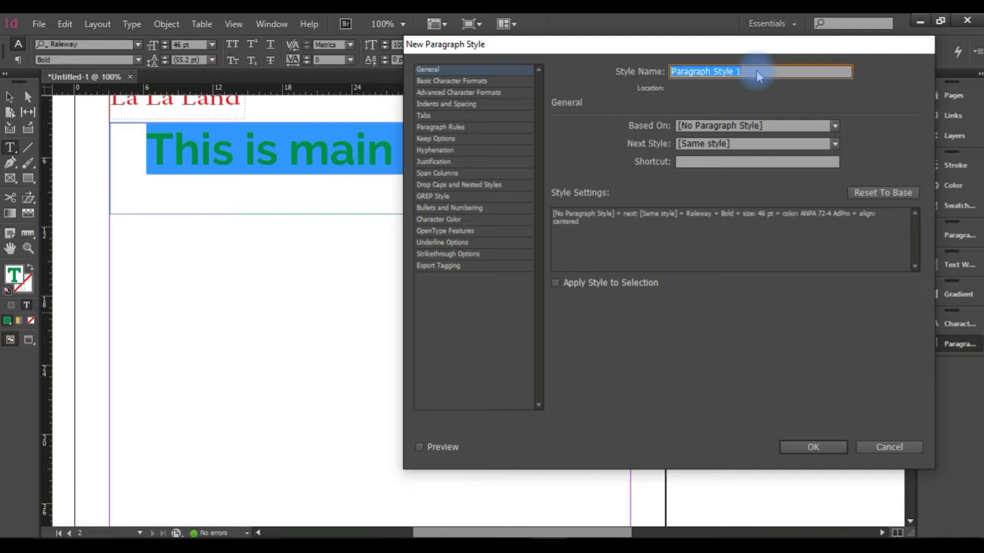
pyautogui.write('F')
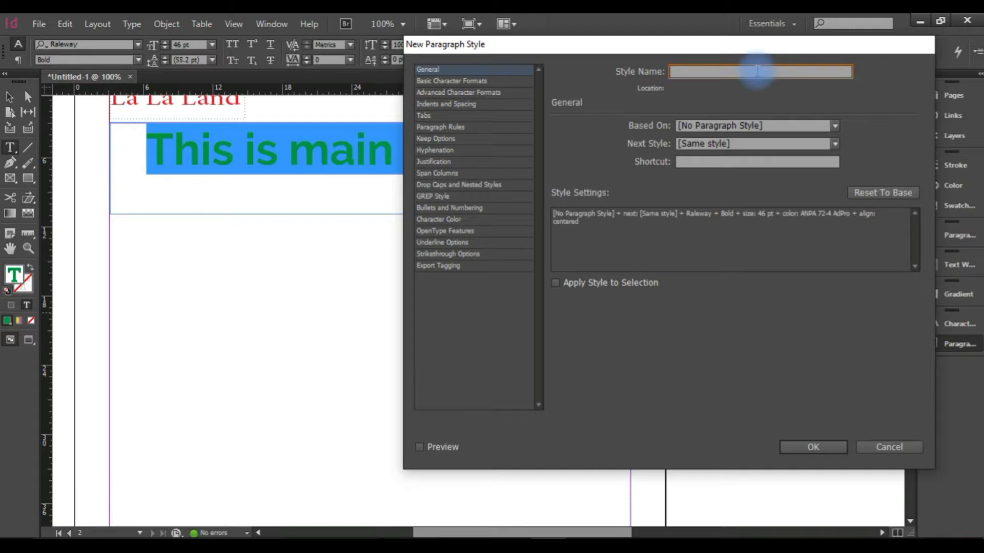
pyautogui.write('irst Heading of News')
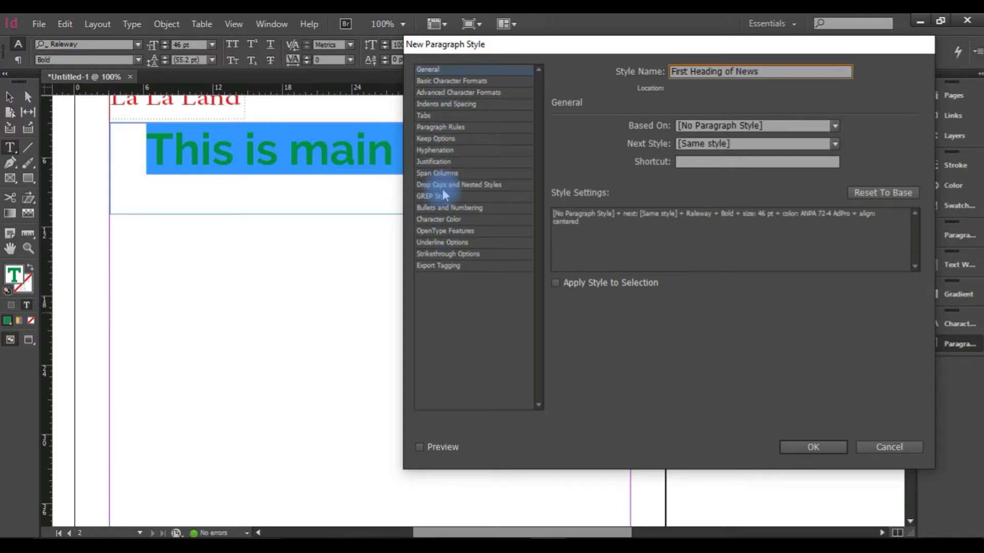
# Look through the new paragraph style's Hyphenation, Indents and Spacing, Advanced Character Formats and Basic Character Formats settings
pyautogui.click(452, 151)
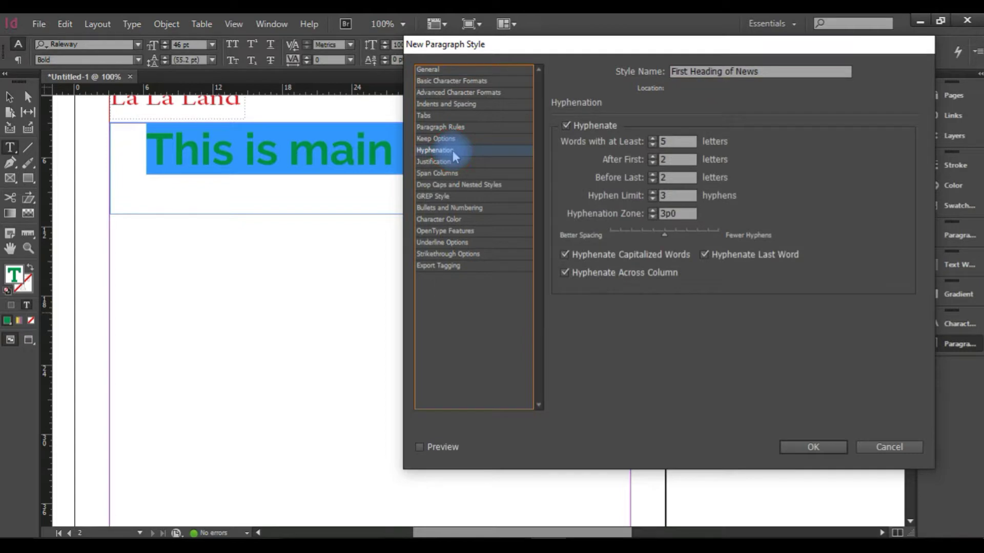
pyautogui.click(445, 104)
pyautogui.click(447, 92)
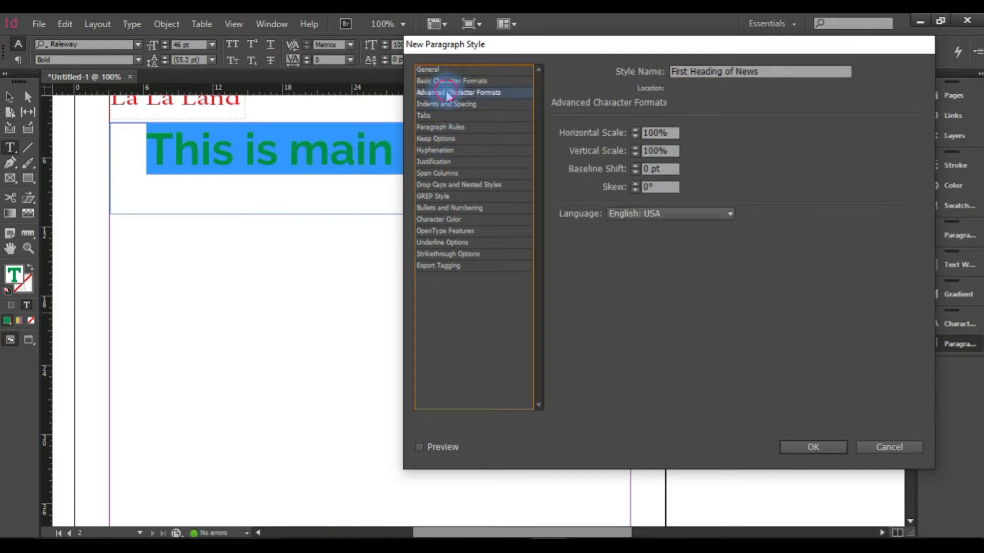
pyautogui.click(445, 82)
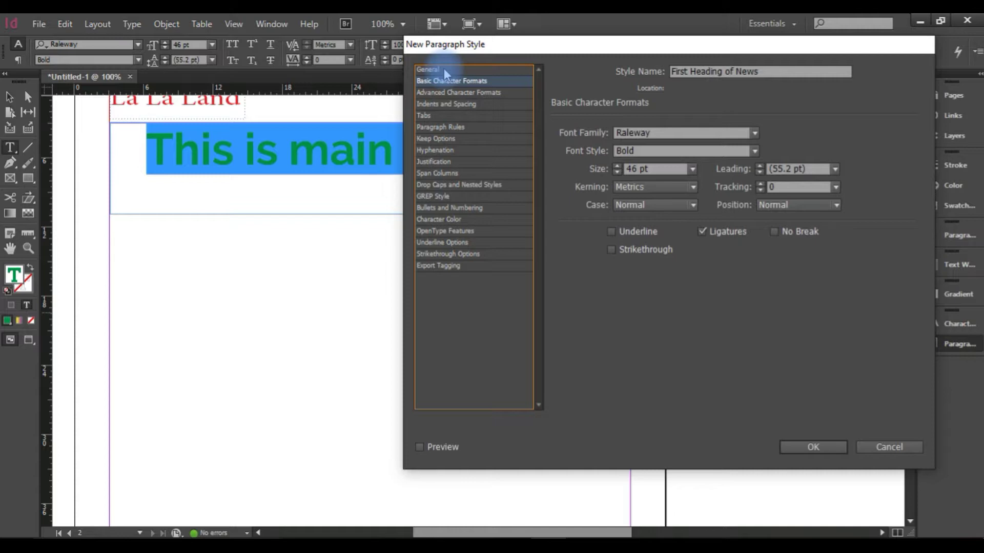
pyautogui.click(707, 132)
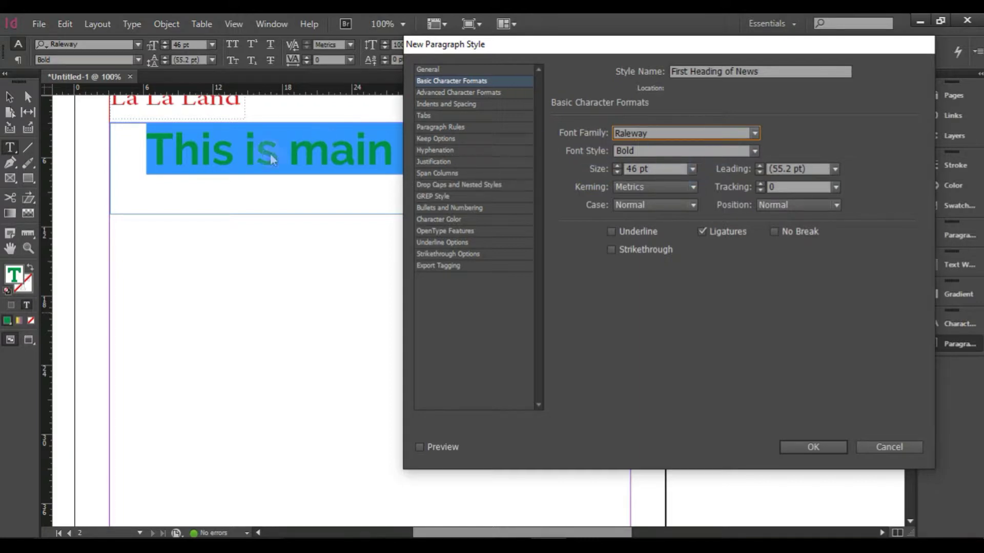
pyautogui.moveTo(671, 45); pyautogui.dragTo(557, 93)
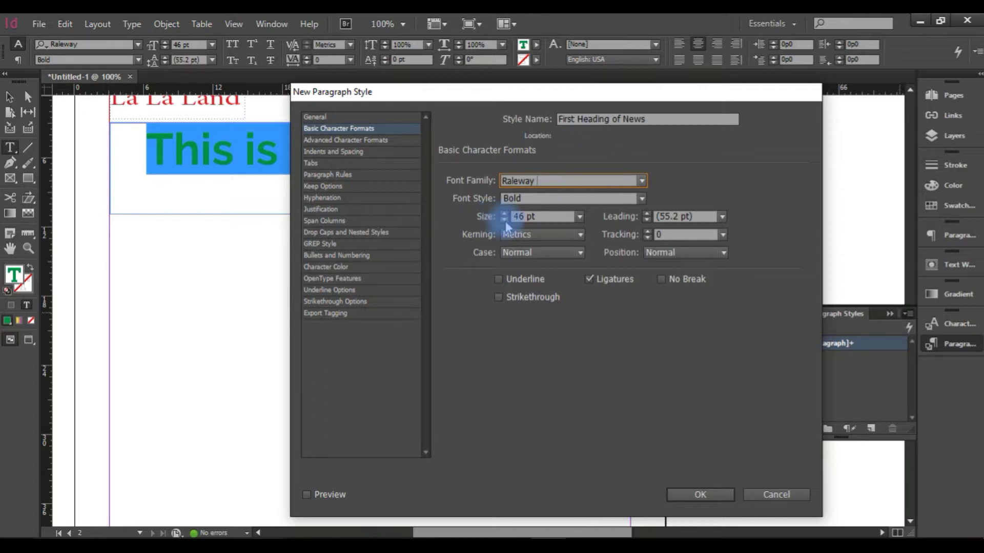
# Assign the shortcut Ctrl+Alt+Num 1 to the "First Heading of News" paragraph style and create the style
pyautogui.click(336, 117)
pyautogui.click(659, 118)
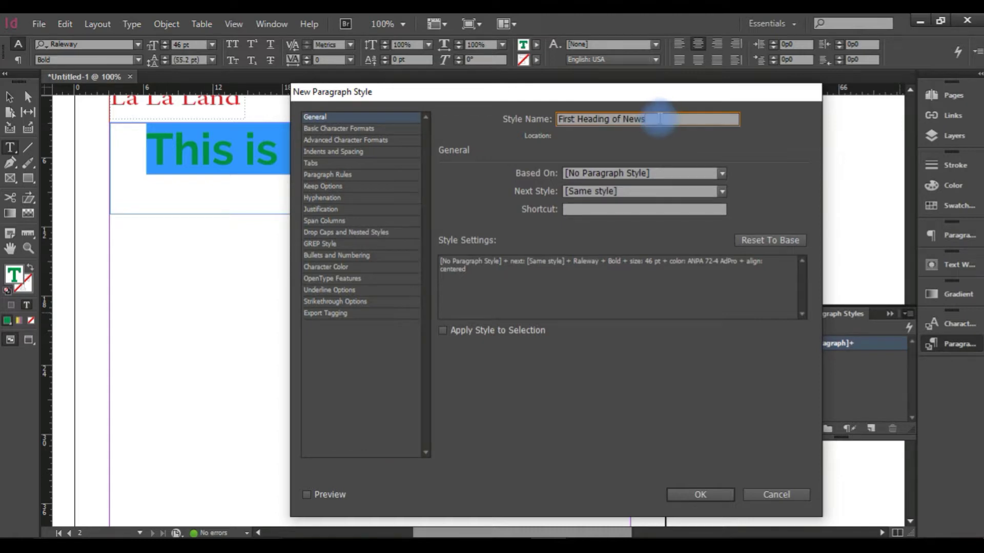
pyautogui.click(620, 209)
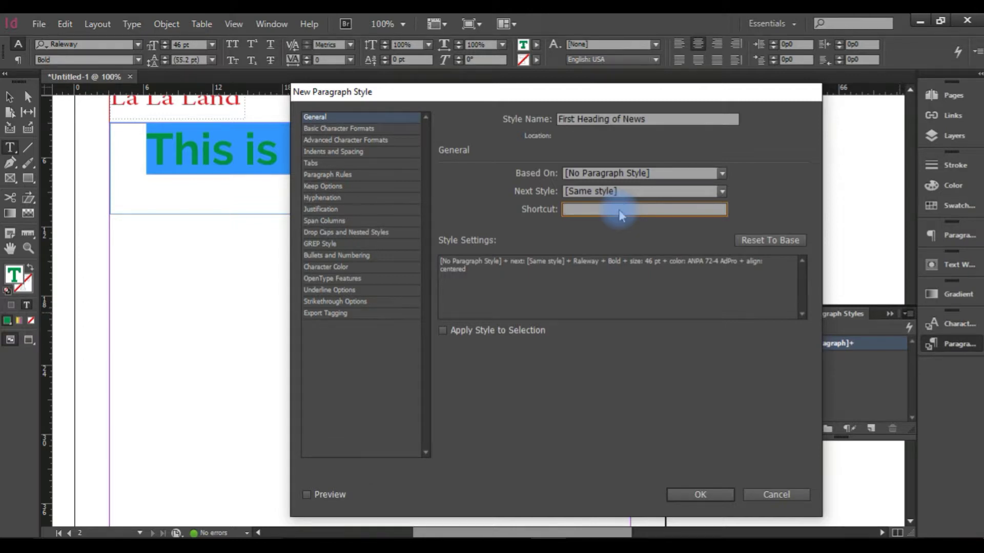
pyautogui.press('ctrl+alt+KP_1')
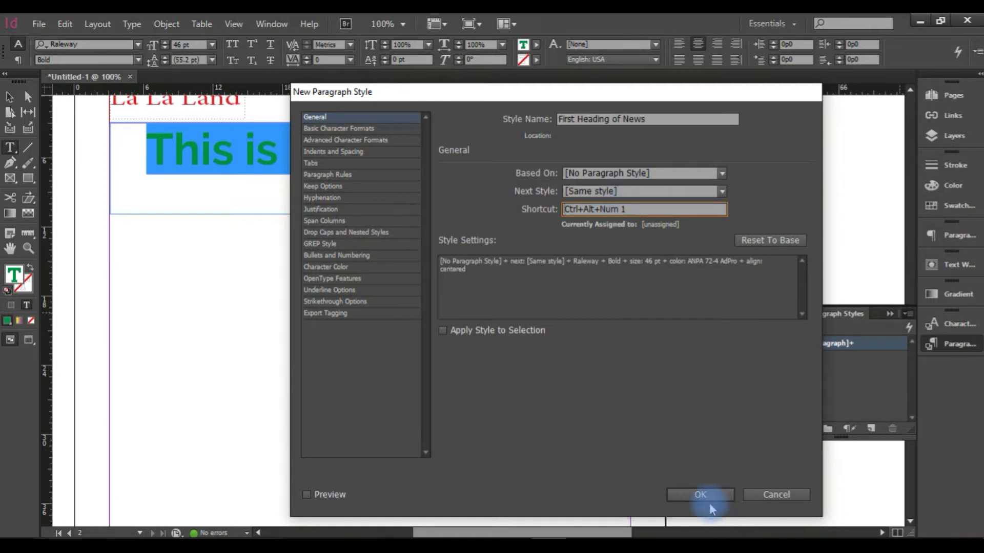
pyautogui.click(698, 494)
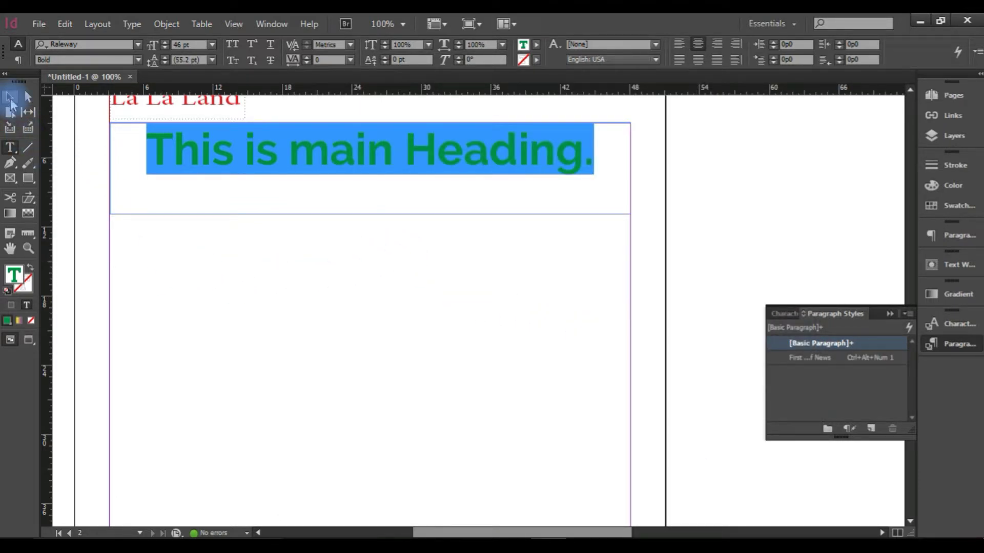
# Shrink the main heading's text frame to about 3p7 high so it fits the single line of text
pyautogui.click(9, 97)
pyautogui.click(156, 275)
pyautogui.scroll(-2, 153, 246)
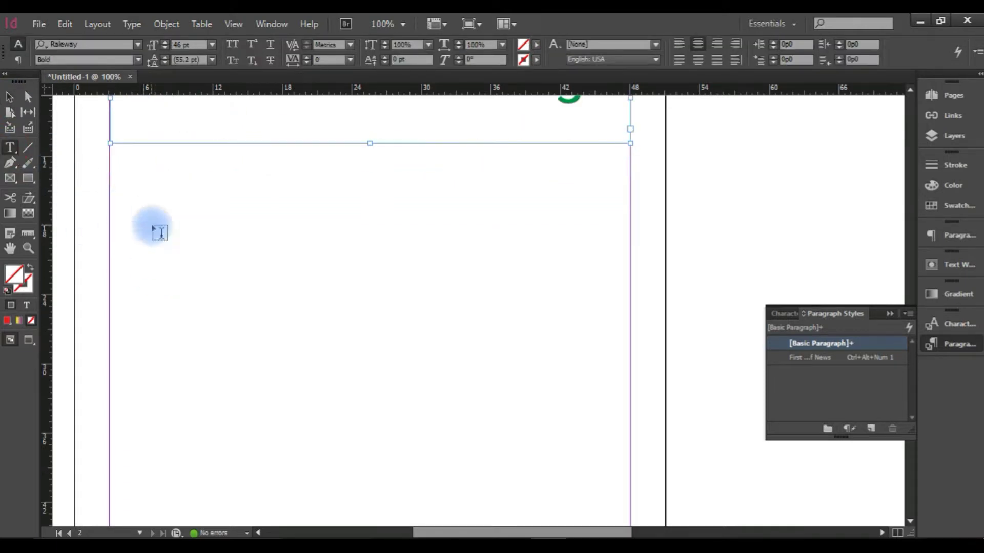
pyautogui.click(10, 178)
pyautogui.scroll(3, 358, 295)
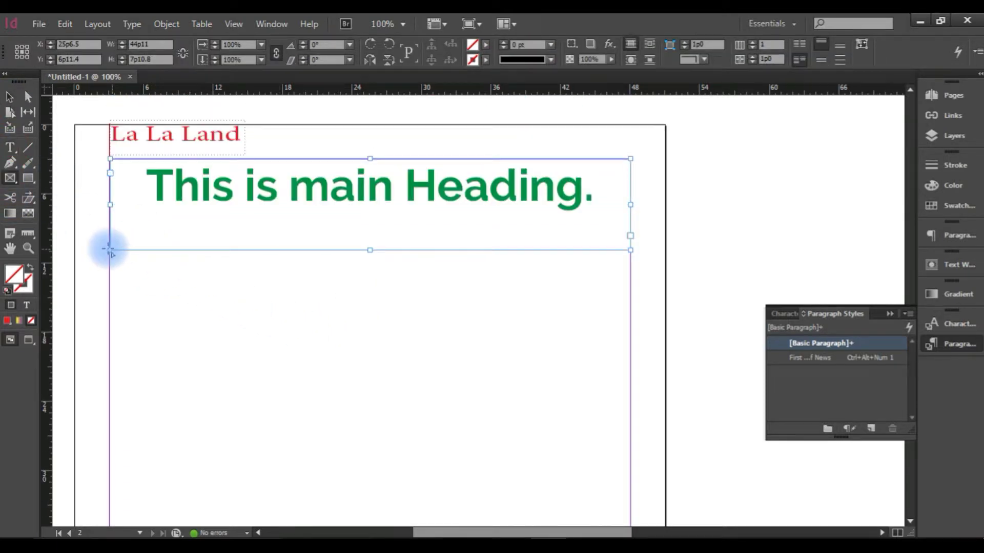
pyautogui.click(9, 98)
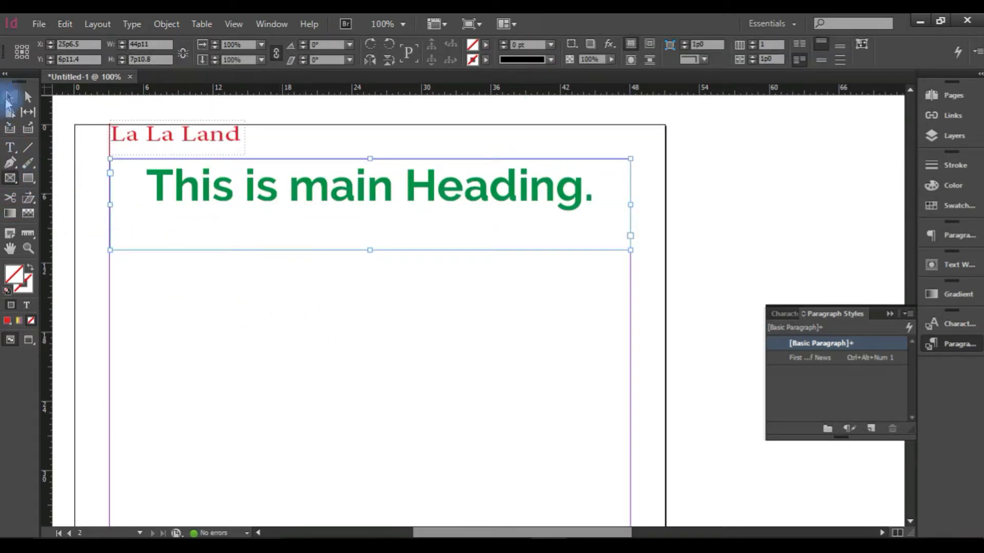
pyautogui.click(369, 251)
pyautogui.doubleClick(370, 251)
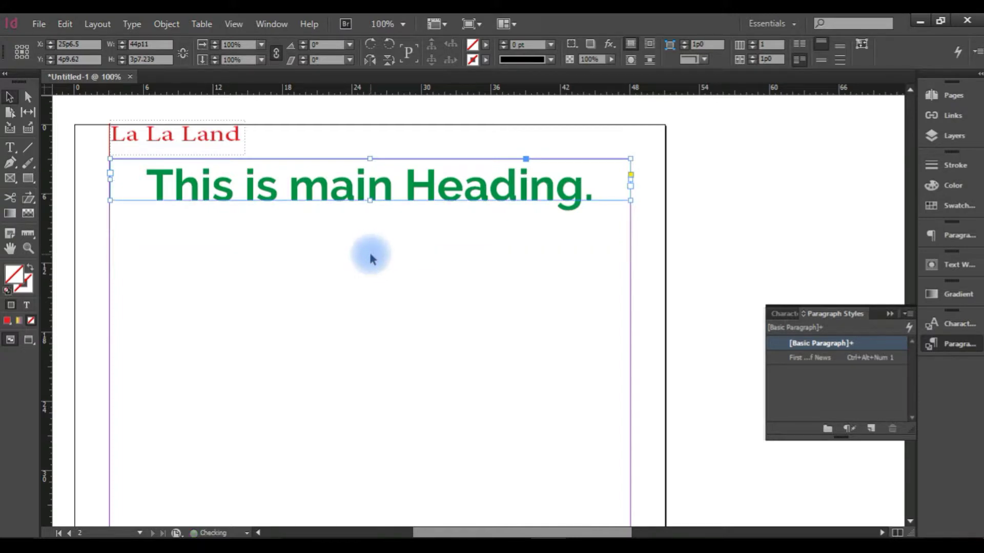
# Draw an empty rectangle frame about 45p0 wide by 17p5 high between the margins below the main heading
pyautogui.click(11, 179)
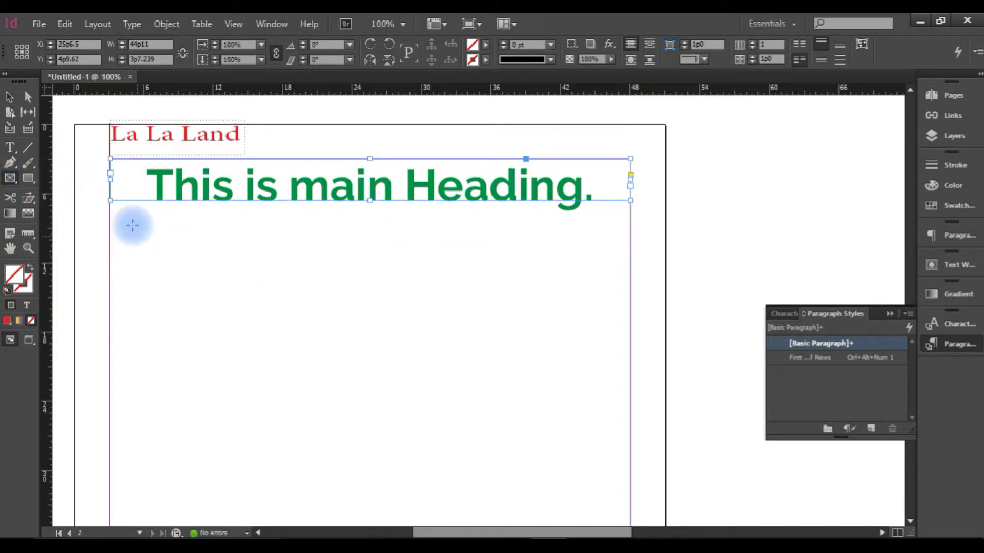
pyautogui.moveTo(109, 216)
pyautogui.mouseDown()
pyautogui.moveTo(503, 273)
pyautogui.moveTo(634, 343)
pyautogui.moveTo(628, 415)
pyautogui.mouseUp()
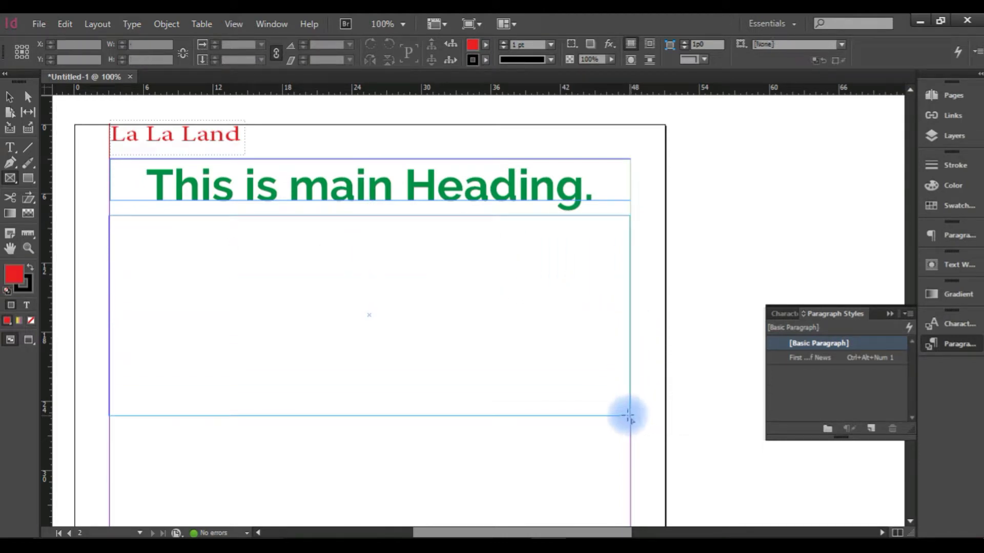
# Draw a text frame about 22p10 by 3p7 under the empty picture frame and enter "Content Heading First on something.."
pyautogui.scroll(-3, 461, 230)
pyautogui.scroll(-6, 374, 274)
pyautogui.click(10, 148)
pyautogui.scroll(5, 191, 219)
pyautogui.scroll(2, 154, 246)
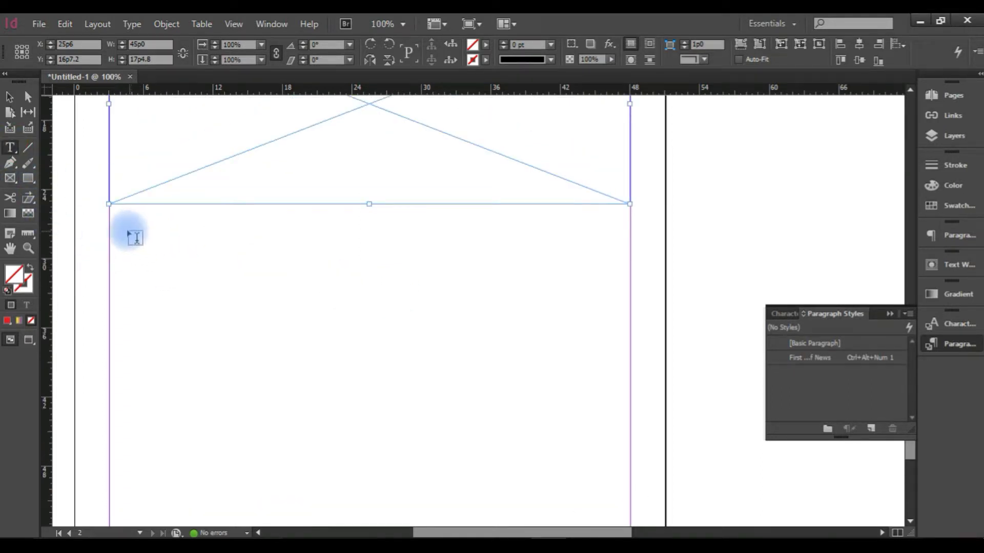
pyautogui.moveTo(109, 224); pyautogui.dragTo(373, 266)
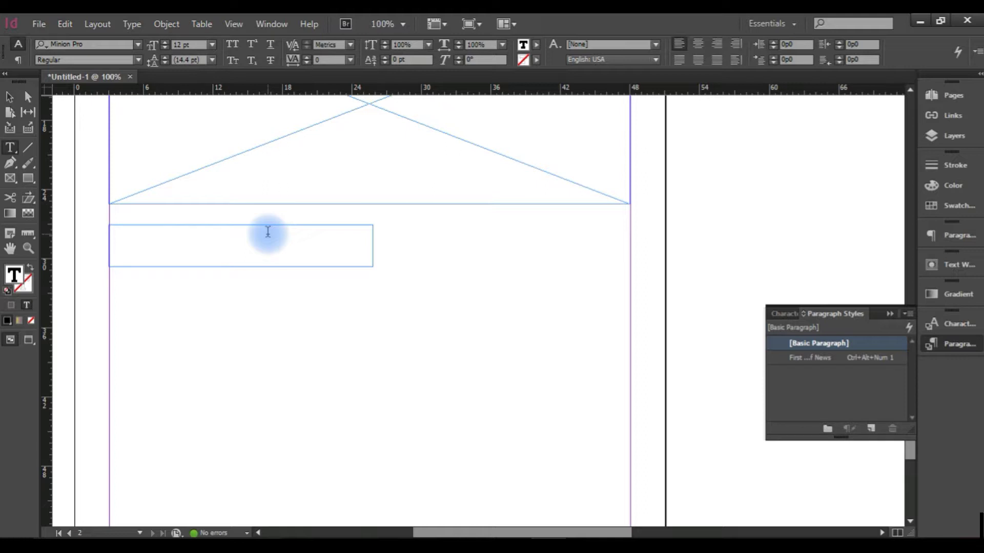
pyautogui.write('Tit')
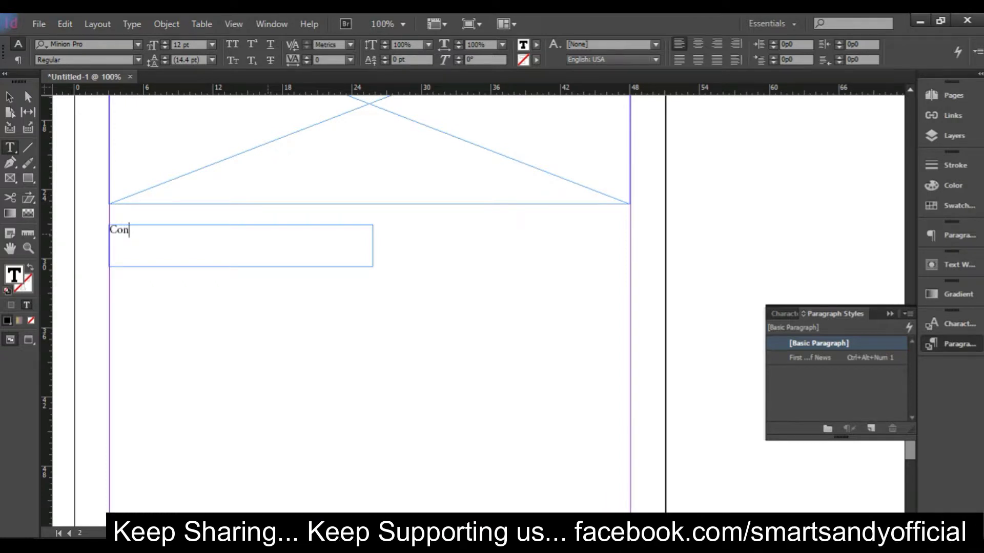
pyautogui.write('Heading')
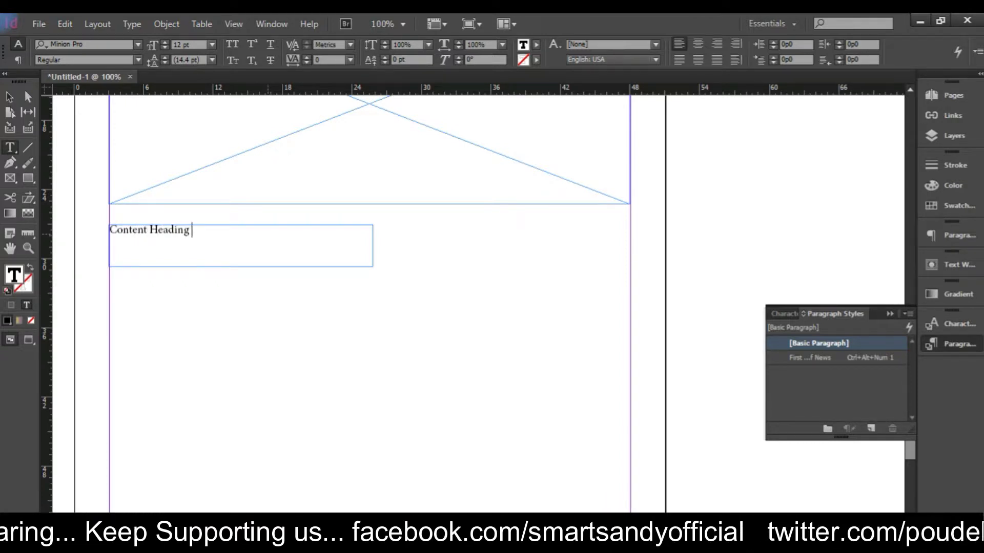
pyautogui.write(' First')
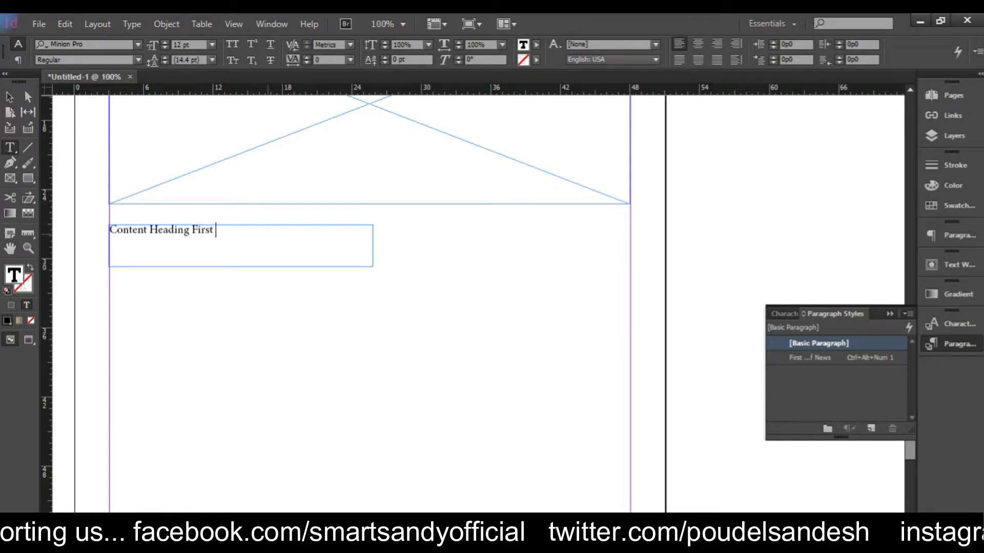
pyautogui.write(' on something..')
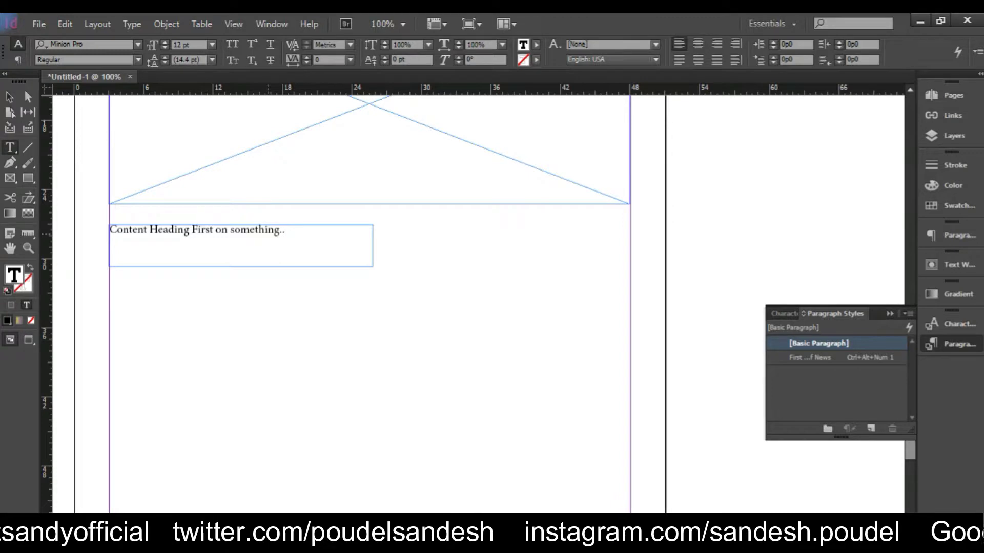
# Format all of the content heading text as Raleway Bold at 18 pt
pyautogui.hotkey('ctrl', 'a')
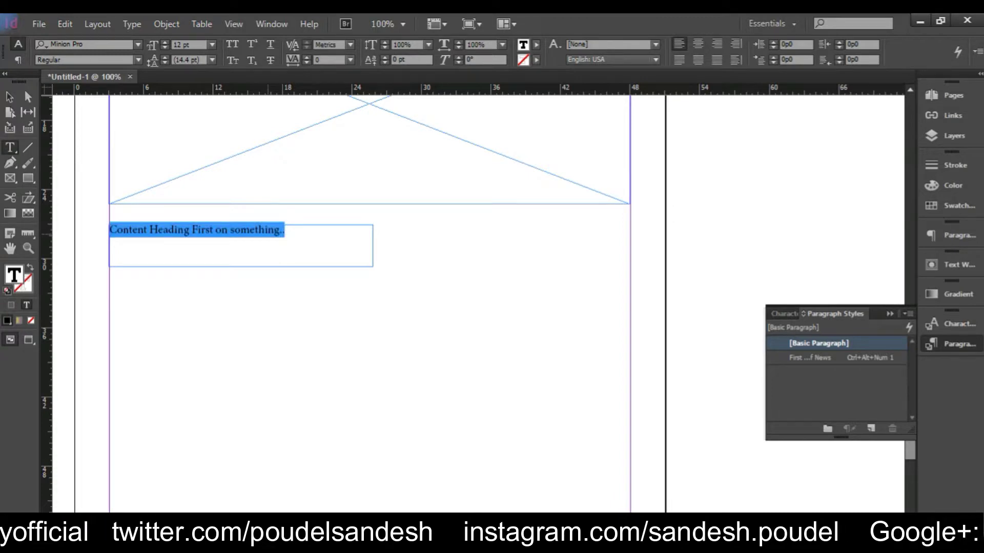
pyautogui.hotkey('ctrl', 'shift', '.')
pyautogui.hotkey('ctrl', 'shift', '.')
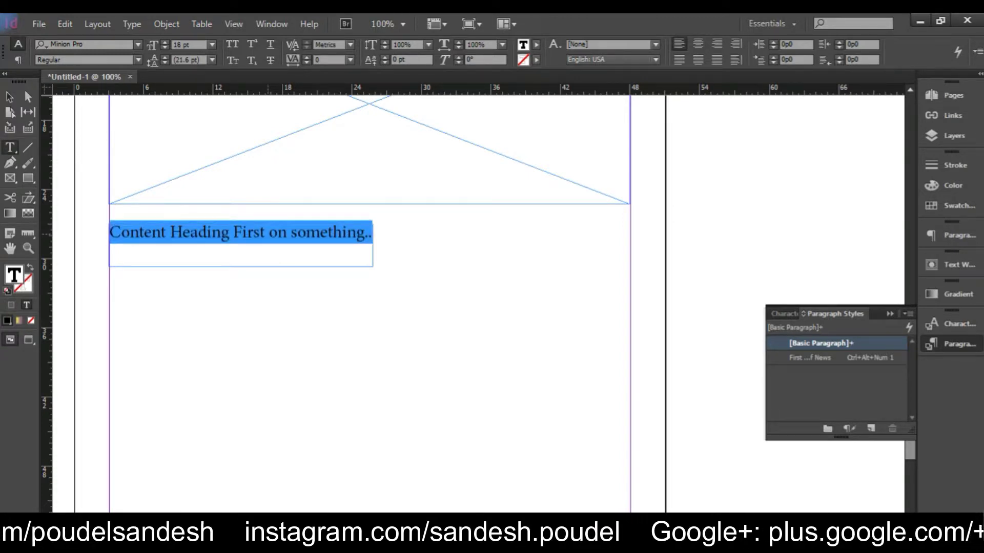
pyautogui.click(90, 44)
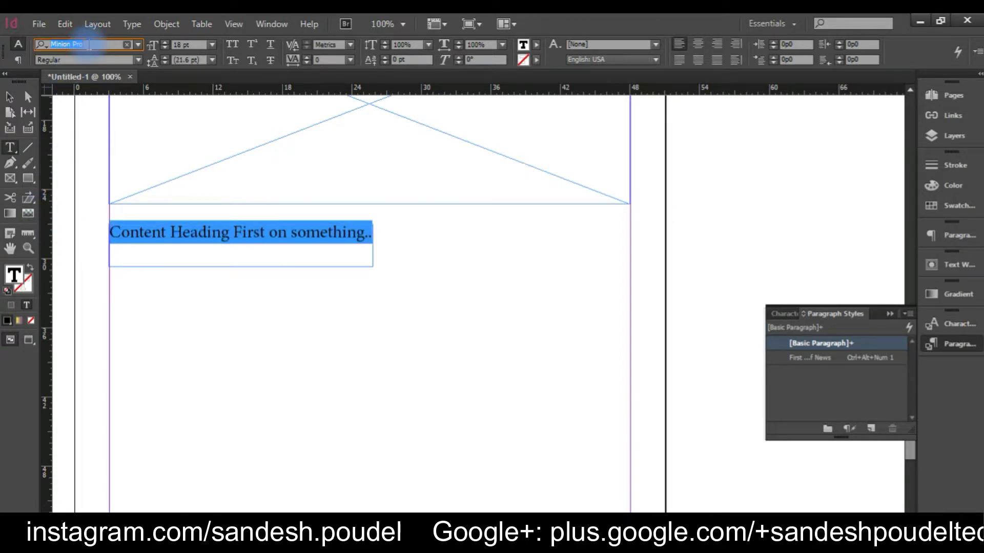
pyautogui.write('ralew')
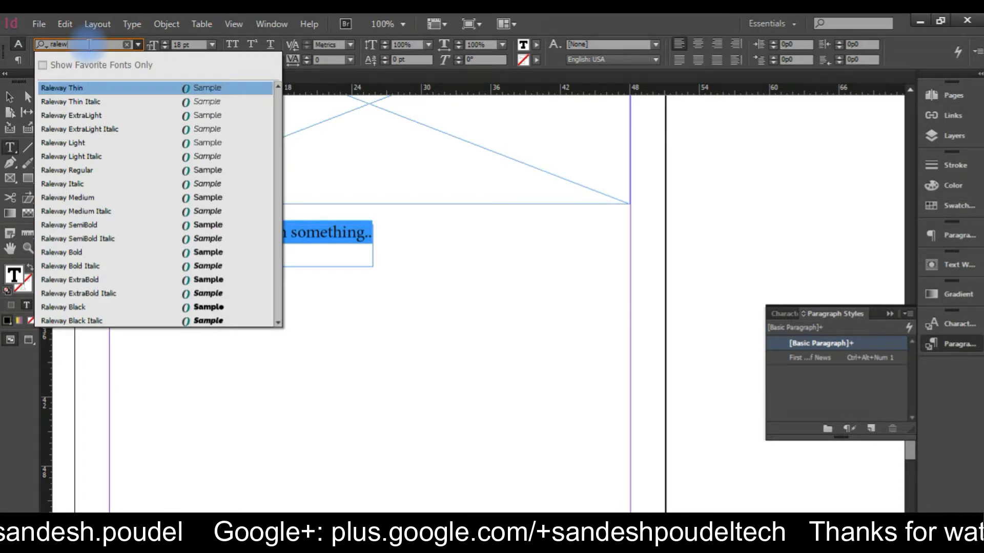
pyautogui.click(129, 253)
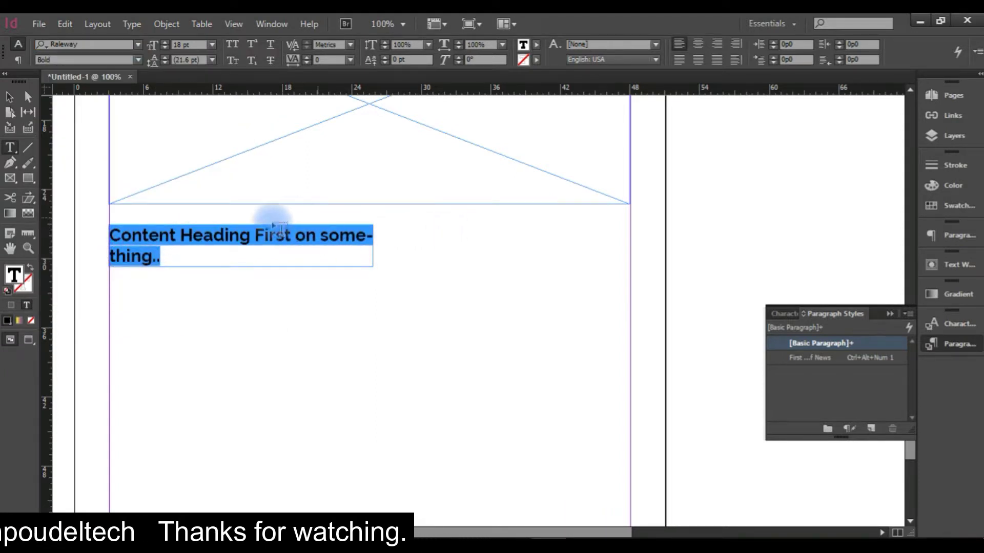
# Try the content heading at 14 pt, and set its size back to 18 pt
pyautogui.hotkey('ctrl', 'shift', ',')
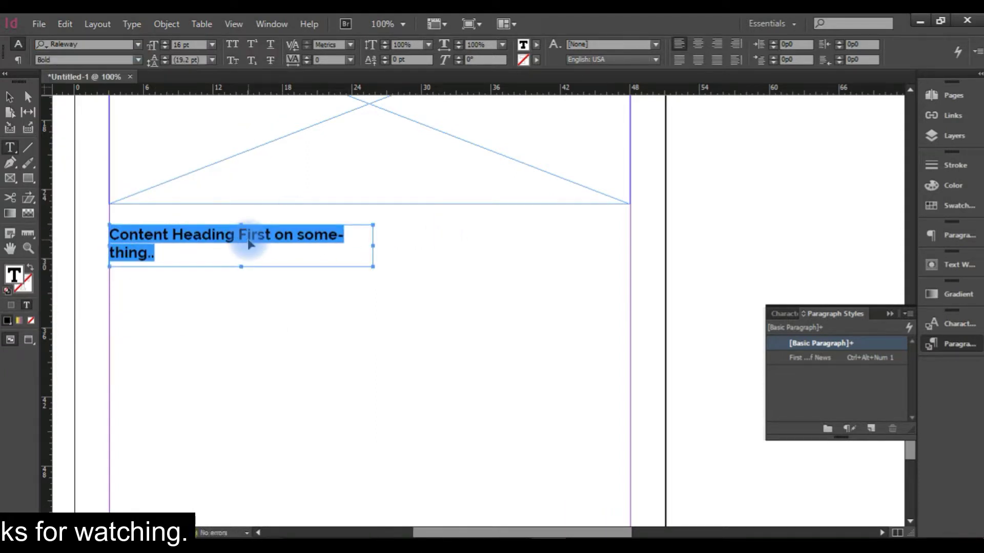
pyautogui.hotkey('ctrl', 'shift', ',')
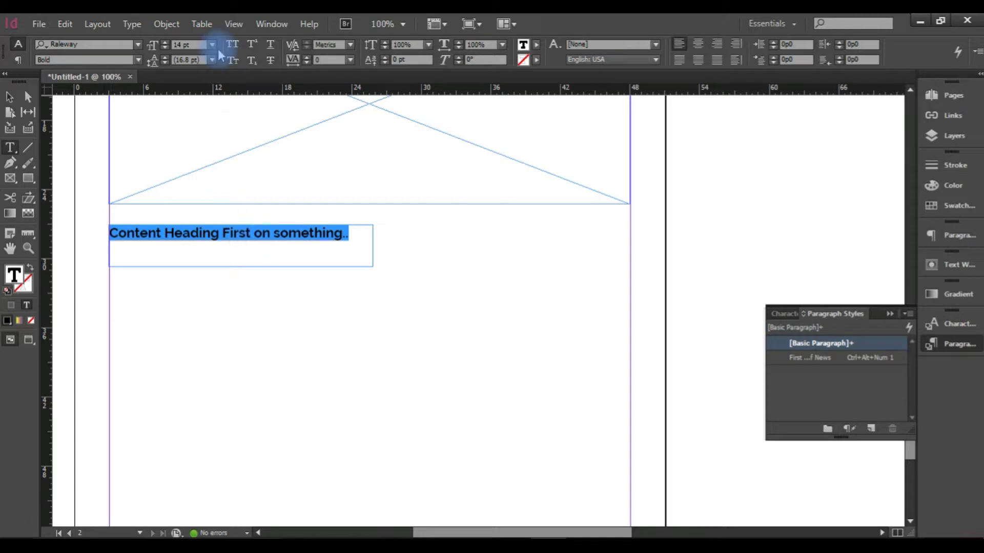
pyautogui.click(212, 45)
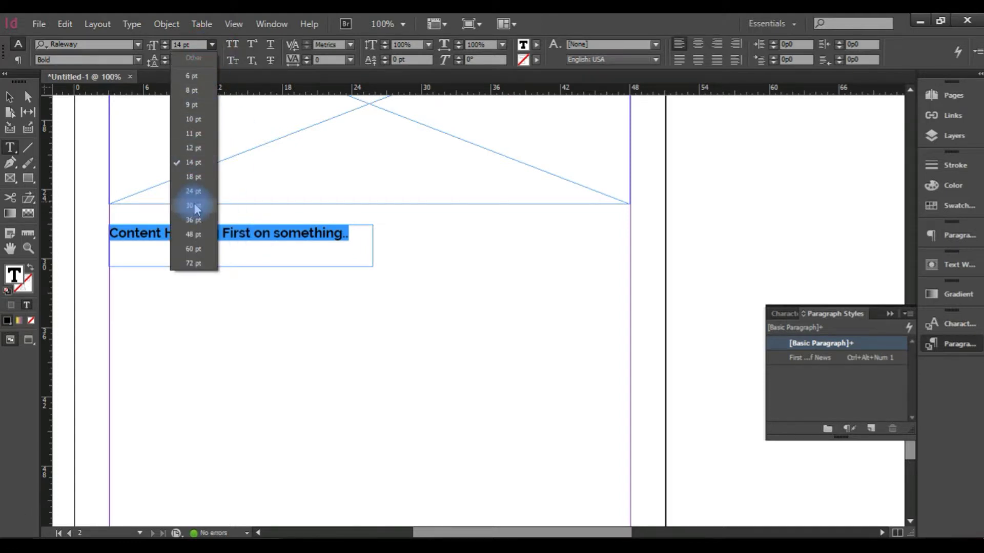
pyautogui.click(193, 176)
# Widen the content heading's text frame to about 27p6 so the text fits on one line
pyautogui.click(11, 96)
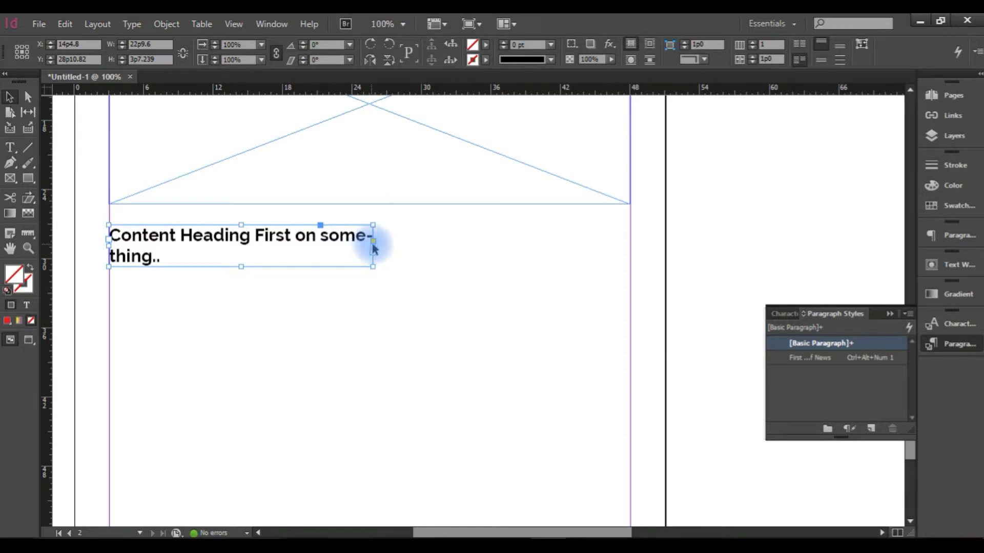
pyautogui.moveTo(373, 245); pyautogui.dragTo(428, 247)
pyautogui.click(402, 247)
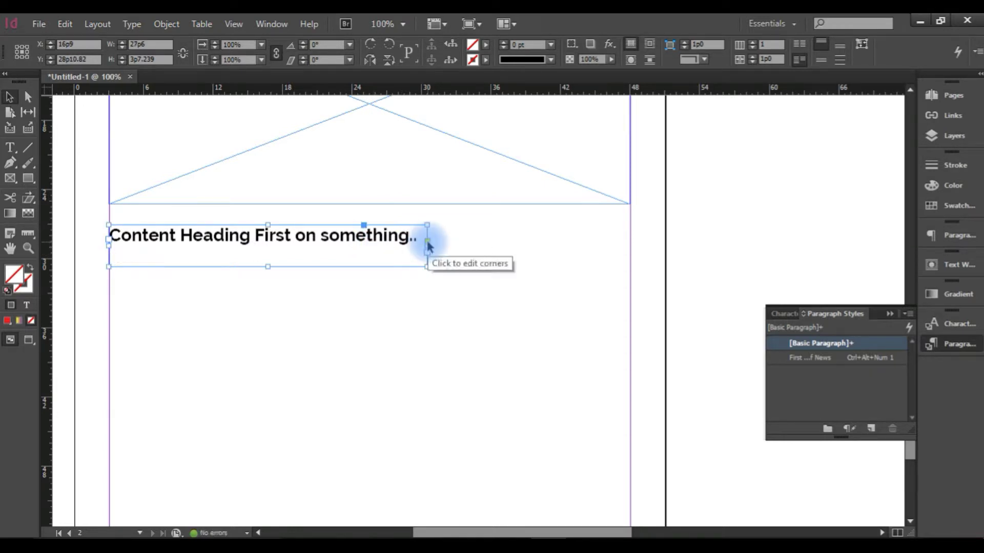
# Color the complete content heading text with the cyan C=100 M=0 Y=0 K=0 swatch
pyautogui.doubleClick(408, 241)
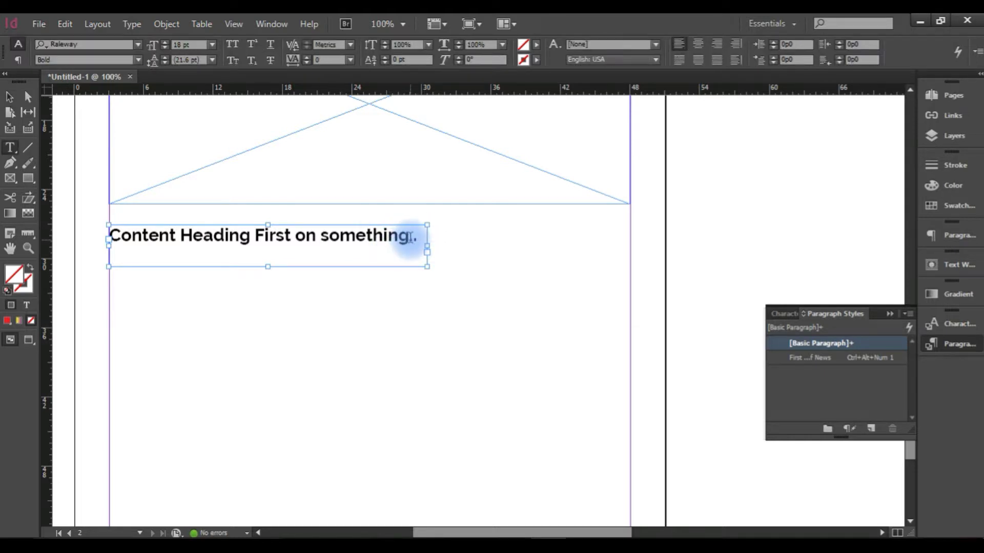
pyautogui.moveTo(424, 241); pyautogui.dragTo(114, 227)
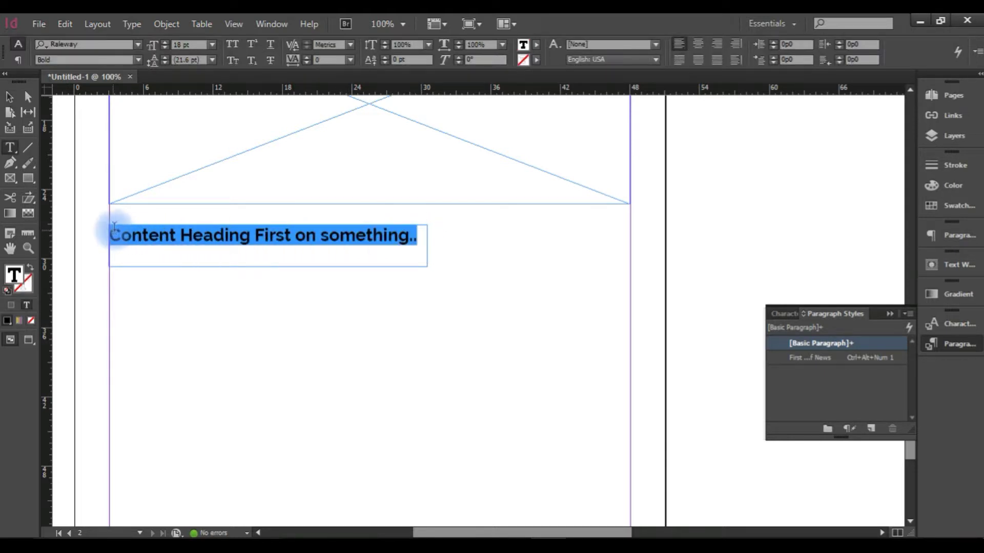
pyautogui.click(536, 45)
pyautogui.click(418, 134)
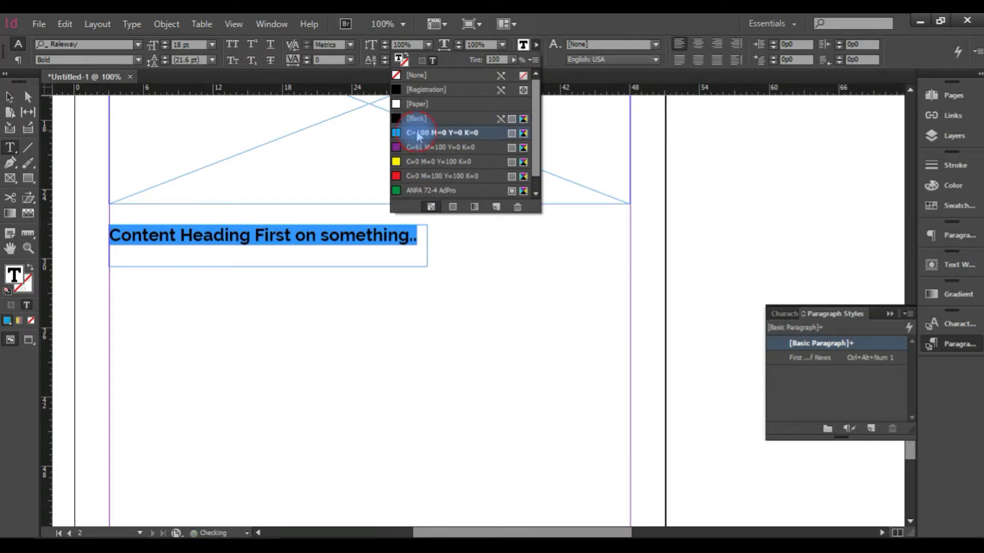
pyautogui.click(328, 272)
pyautogui.click(316, 251)
pyautogui.click(121, 310)
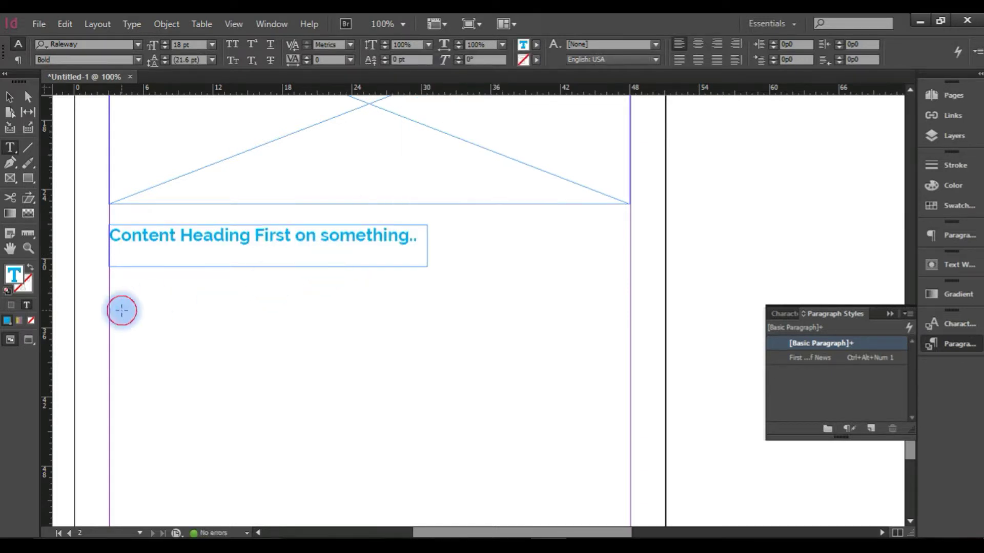
# Start a new paragraph style from the complete content heading text, naming it Body Heading and assigning it the shortcut Ctrl+Alt+Num 2
pyautogui.click(11, 148)
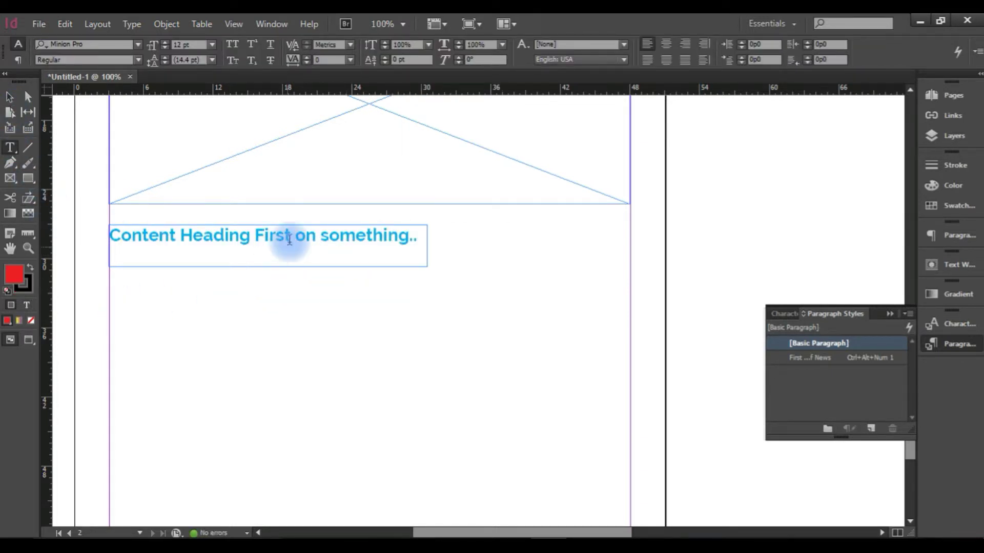
pyautogui.moveTo(417, 239); pyautogui.dragTo(175, 215)
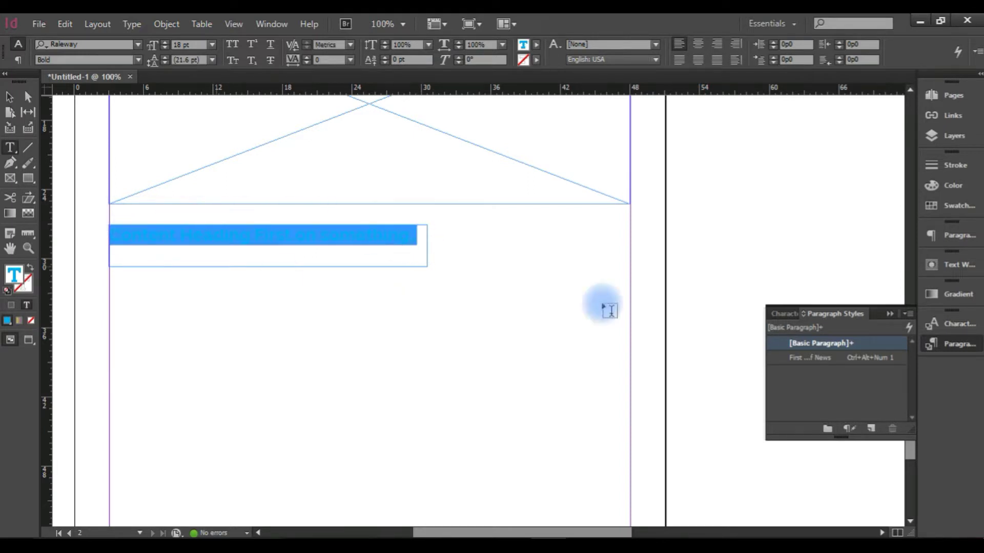
pyautogui.click(904, 314)
pyautogui.click(696, 198)
pyautogui.moveTo(660, 88); pyautogui.dragTo(696, 55)
pyautogui.click(694, 172)
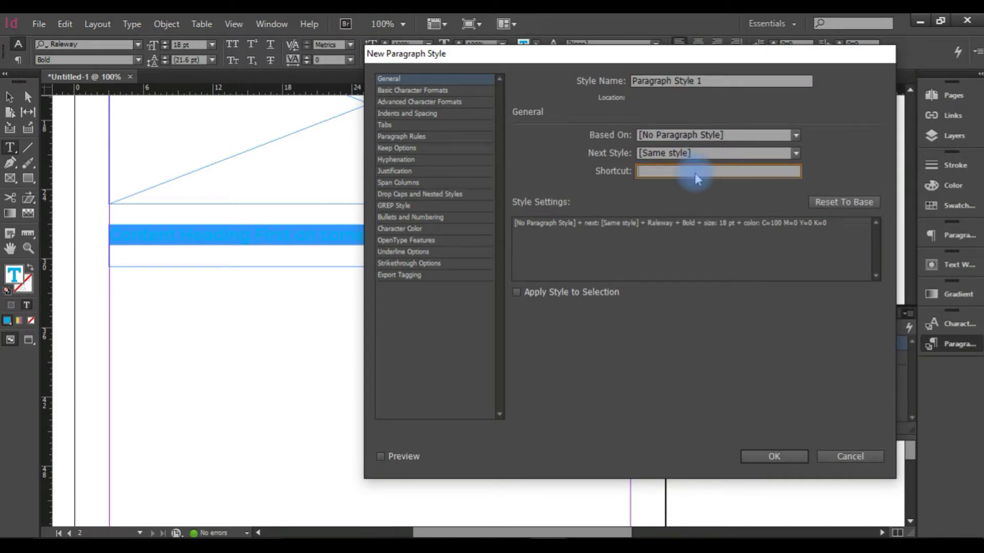
pyautogui.press('ctrl+alt+KP_2')
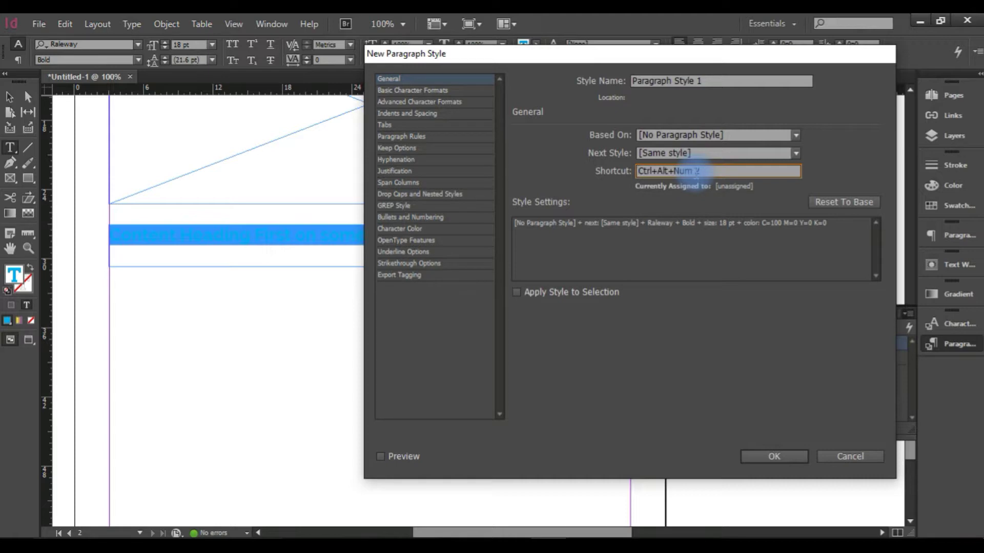
pyautogui.moveTo(710, 82); pyautogui.dragTo(548, 73)
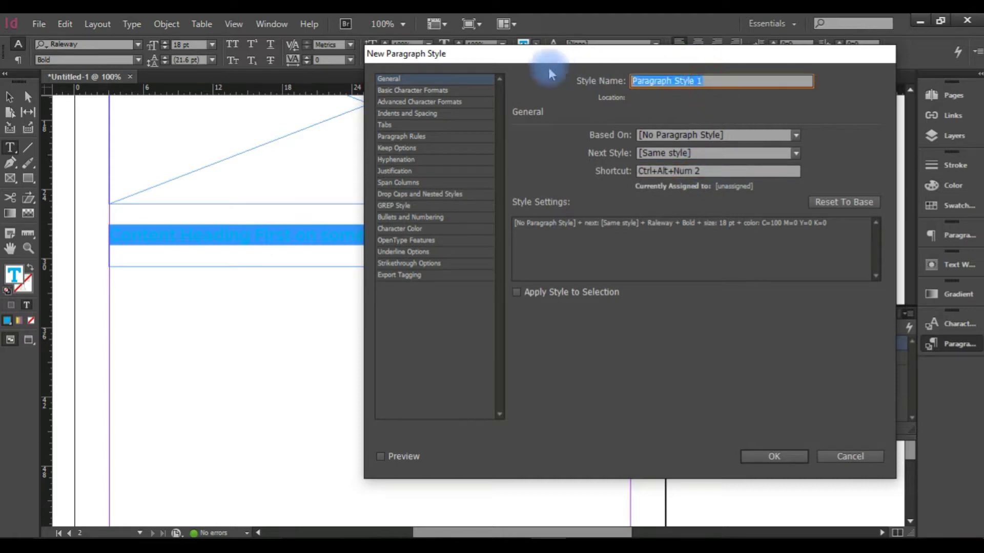
pyautogui.write('Body Heading')
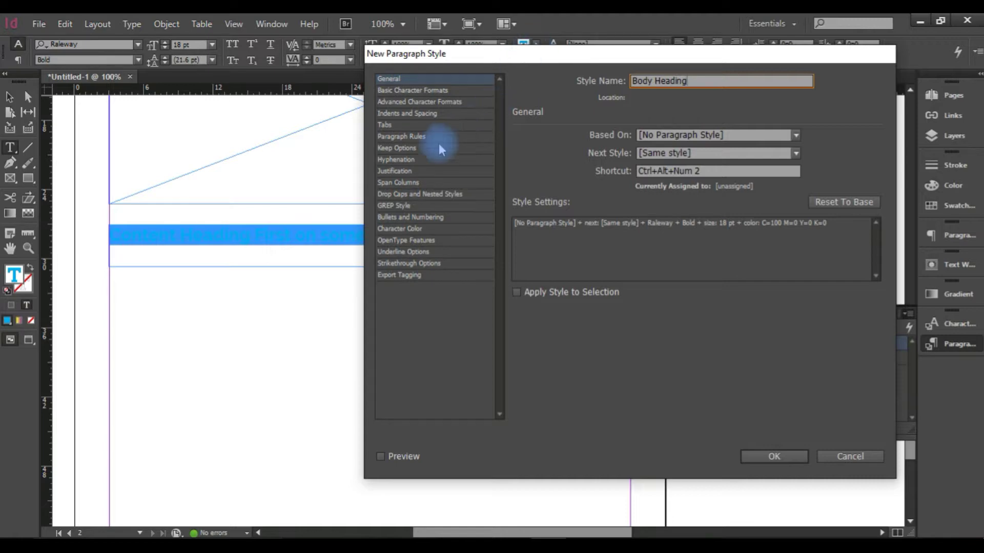
# Review the new style's character formats, indents, tabs and paragraph rules, and save the Body Heading style
pyautogui.click(409, 90)
pyautogui.click(413, 106)
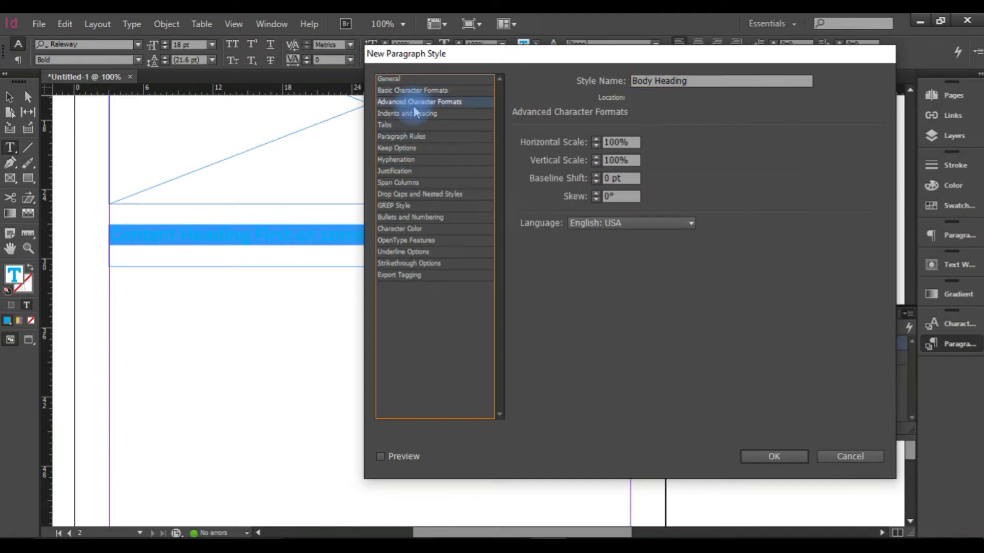
pyautogui.click(419, 115)
pyautogui.click(418, 125)
pyautogui.click(419, 136)
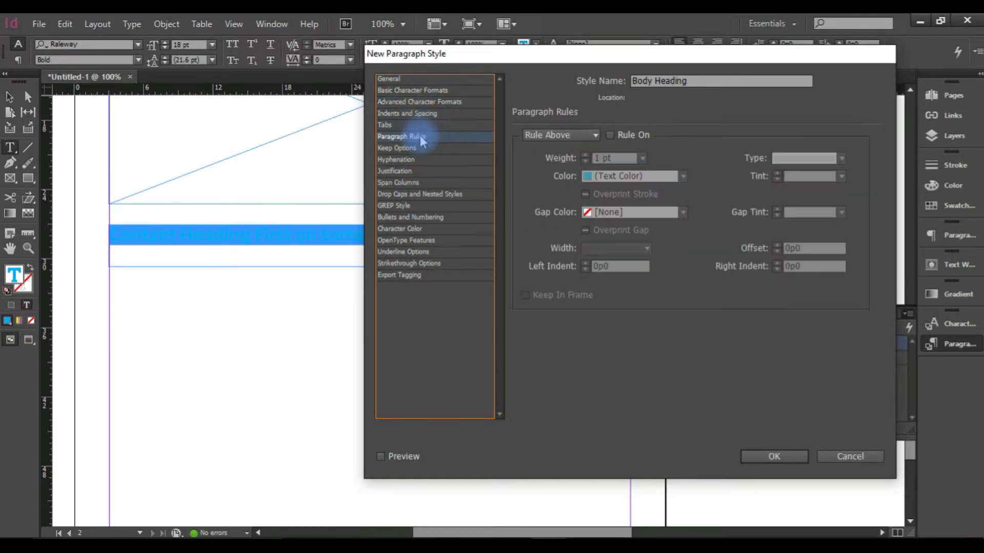
pyautogui.click(782, 458)
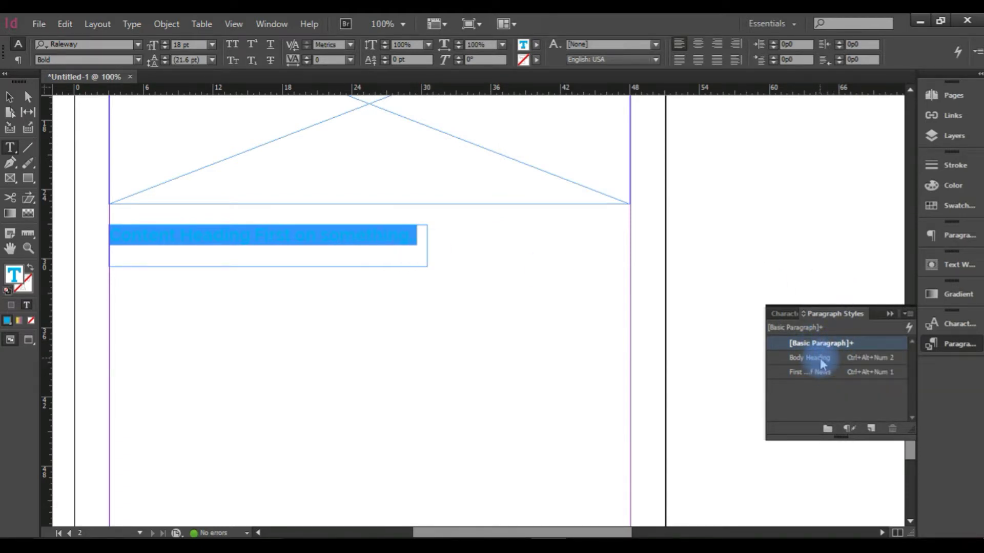
# Try the first news heading style on the content heading text, and apply the Body Heading style to it
pyautogui.click(824, 375)
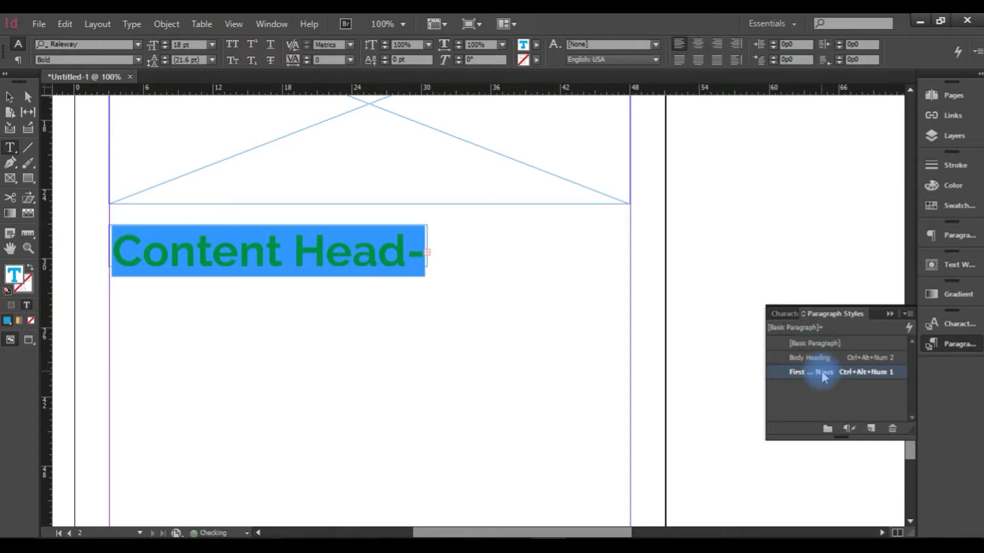
pyautogui.click(818, 362)
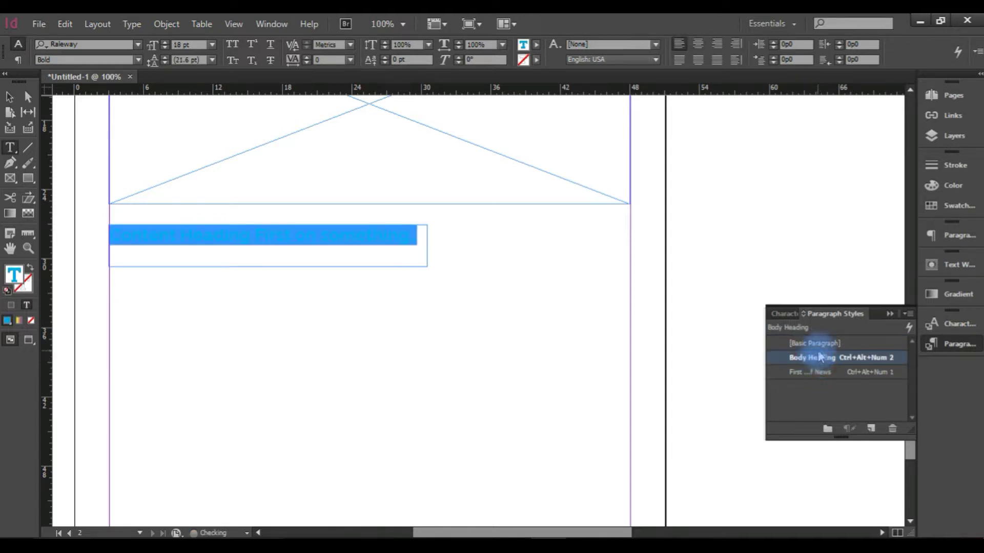
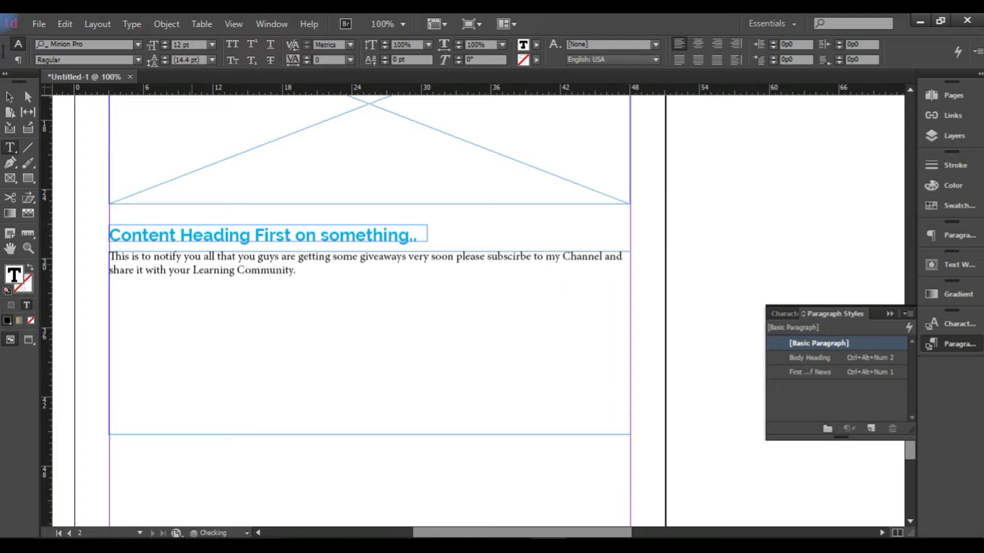
# Duplicate the giveaway notice sentence repeatedly until the body text fills the frame below the content heading
pyautogui.hotkey('ctrl', 'a')
pyautogui.hotkey('ctrl', 'c')
pyautogui.hotkey('ctrl', 'v')
pyautogui.hotkey('ctrl', 'v')
pyautogui.hotkey('ctrl', 'v')
pyautogui.hotkey('ctrl', 'v')
pyautogui.hotkey('ctrl', 'v')
pyautogui.hotkey('ctrl', 'v')
pyautogui.hotkey('ctrl', 'v')
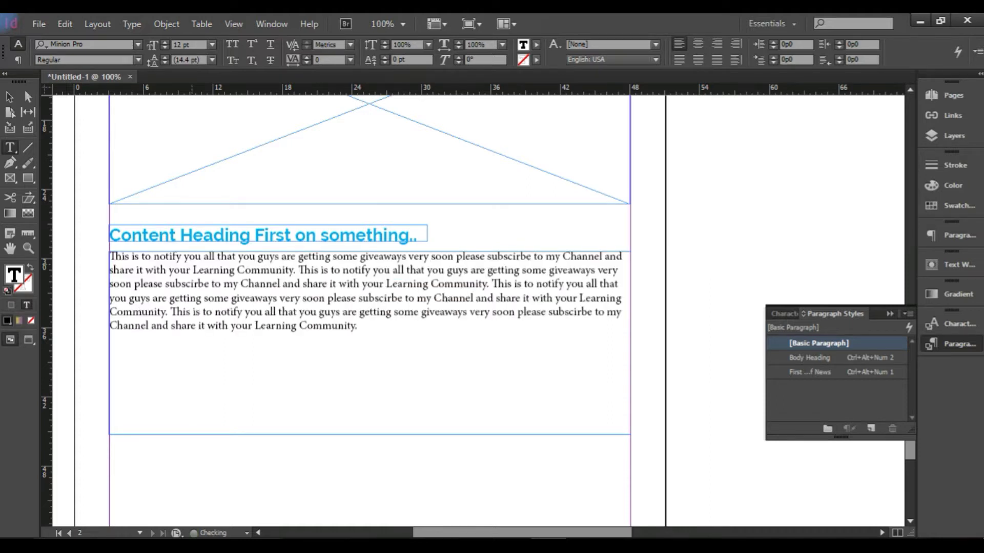
pyautogui.hotkey('ctrl', 'v')
pyautogui.hotkey('ctrl', 'v')
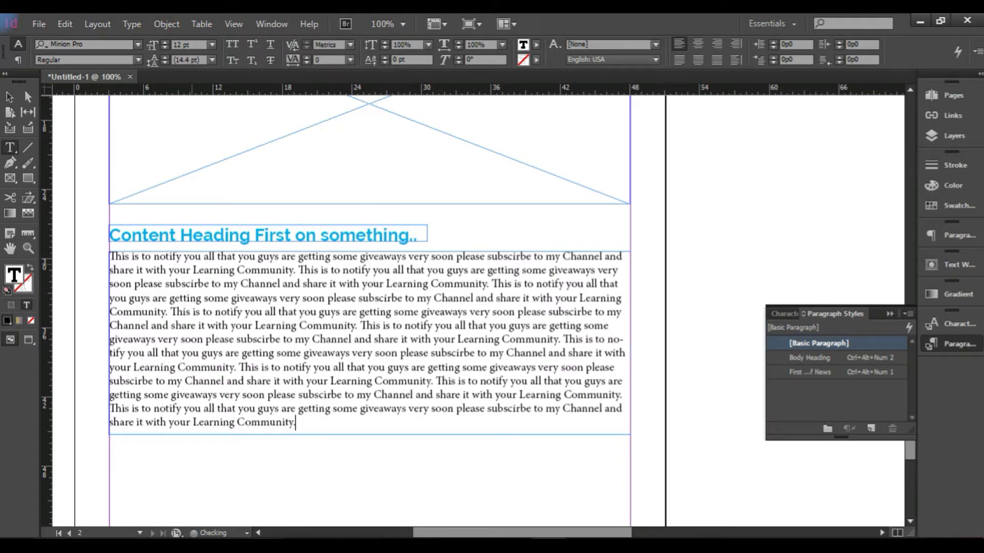
# Set all of the body text to 14 pt and color it with the ANPA 72-4 AdPro swatch
pyautogui.moveTo(311, 432); pyautogui.dragTo(82, 257)
pyautogui.click(211, 45)
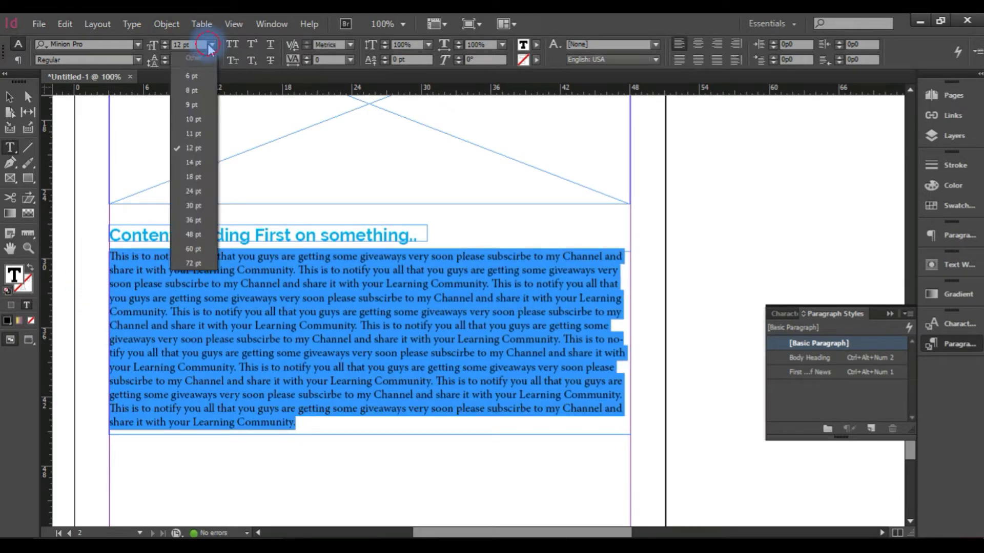
pyautogui.click(193, 162)
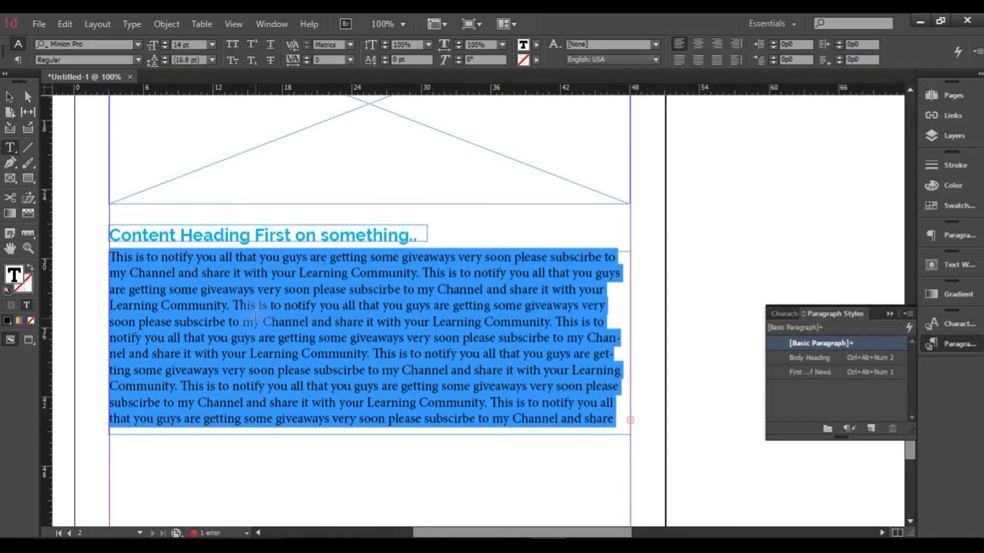
pyautogui.click(536, 45)
pyautogui.click(435, 190)
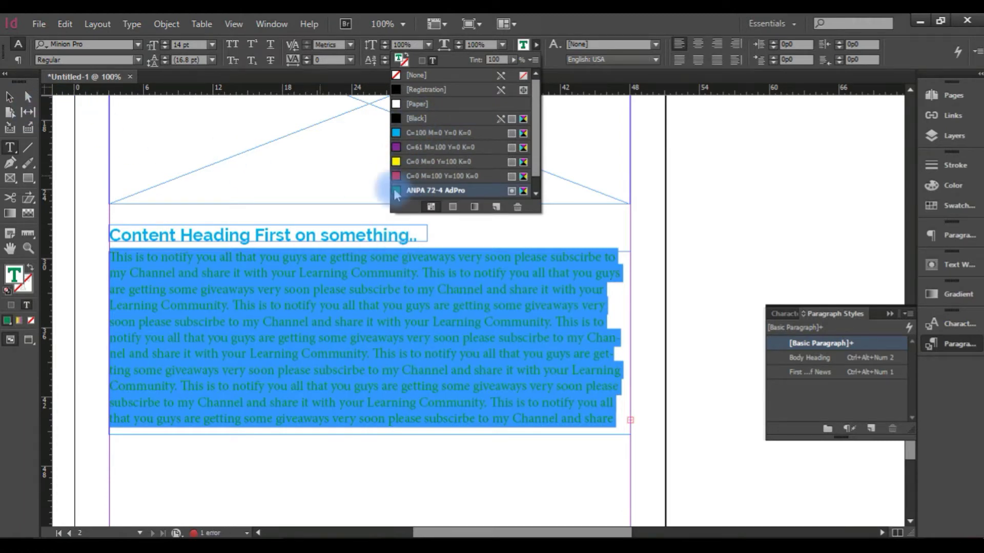
pyautogui.click(13, 93)
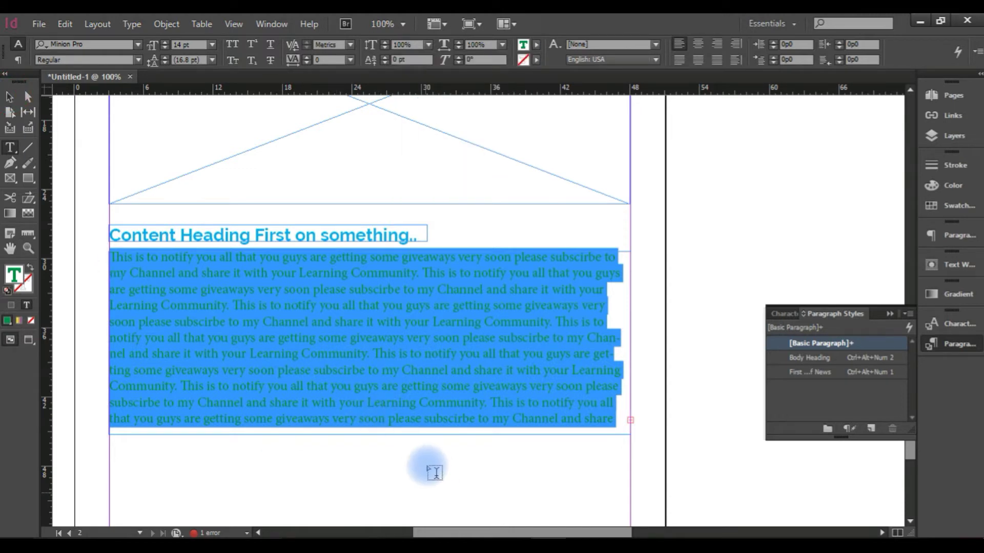
pyautogui.click(393, 370)
# Extend the body text frame downward to a height of about 21p1 so the overset text fits
pyautogui.scroll(-2, 439, 340)
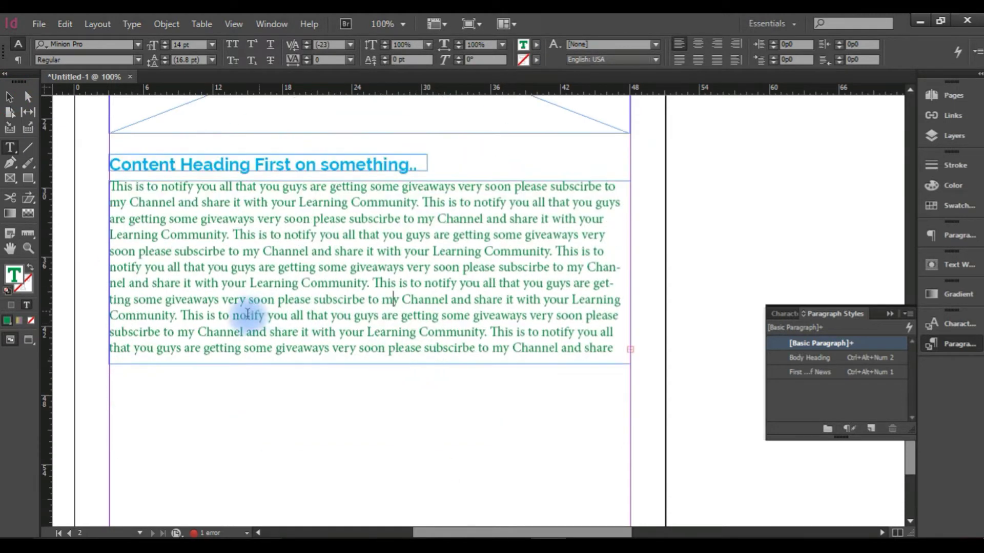
pyautogui.click(10, 96)
pyautogui.moveTo(373, 362); pyautogui.dragTo(372, 425)
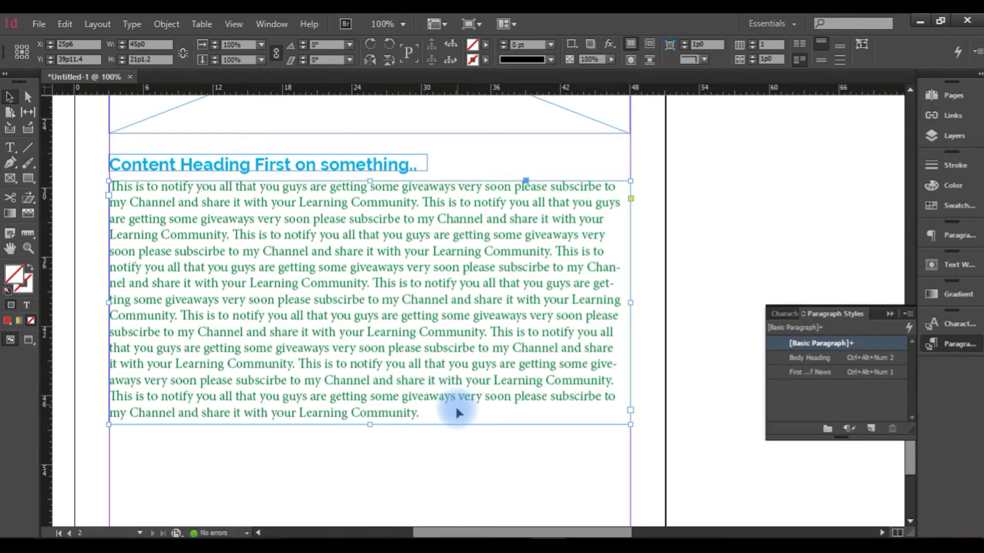
# Justify all lines of the complete body text, including the last line
pyautogui.doubleClick(432, 419)
pyautogui.moveTo(432, 420); pyautogui.dragTo(59, 166)
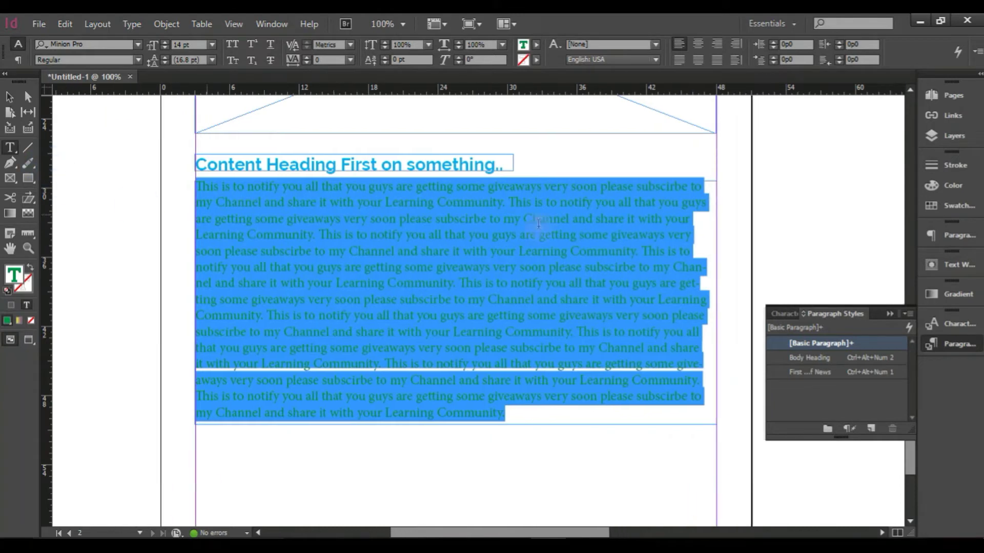
pyautogui.click(717, 65)
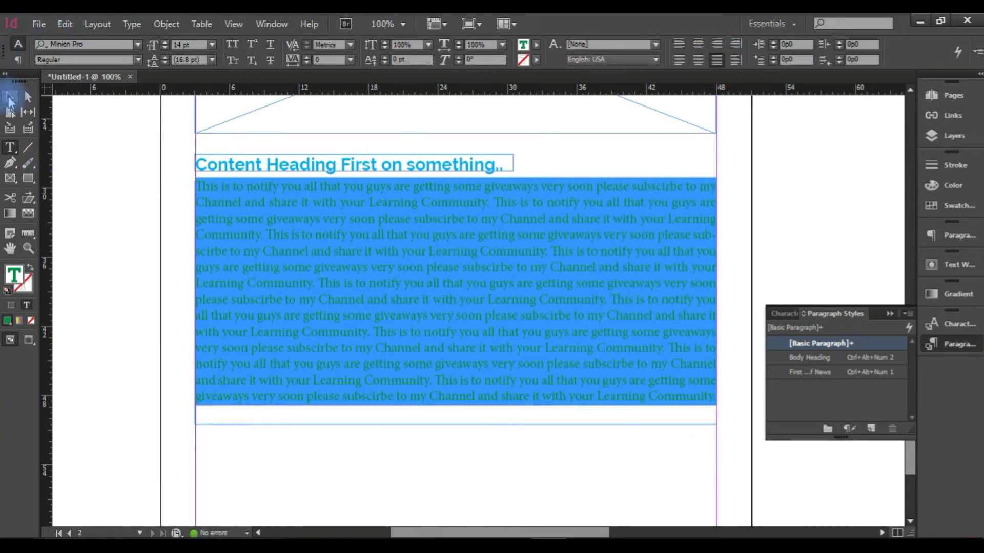
pyautogui.click(9, 96)
# Save the body text formatting as a new paragraph style named content style with the shortcut Ctrl+Alt+Num 3
pyautogui.moveTo(576, 318); pyautogui.dragTo(514, 366)
pyautogui.keyDown('ctrl'); pyautogui.keyDown('alt'); pyautogui.click(506, 320); pyautogui.keyUp('alt'); pyautogui.keyUp('ctrl')
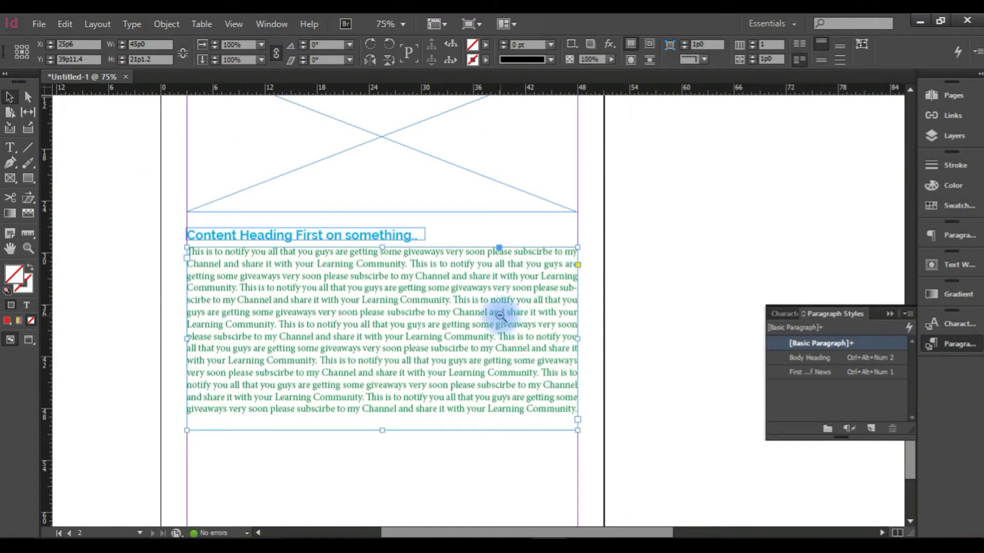
pyautogui.keyDown('ctrl'); pyautogui.keyDown('alt'); pyautogui.click(502, 318); pyautogui.keyUp('alt'); pyautogui.keyUp('ctrl')
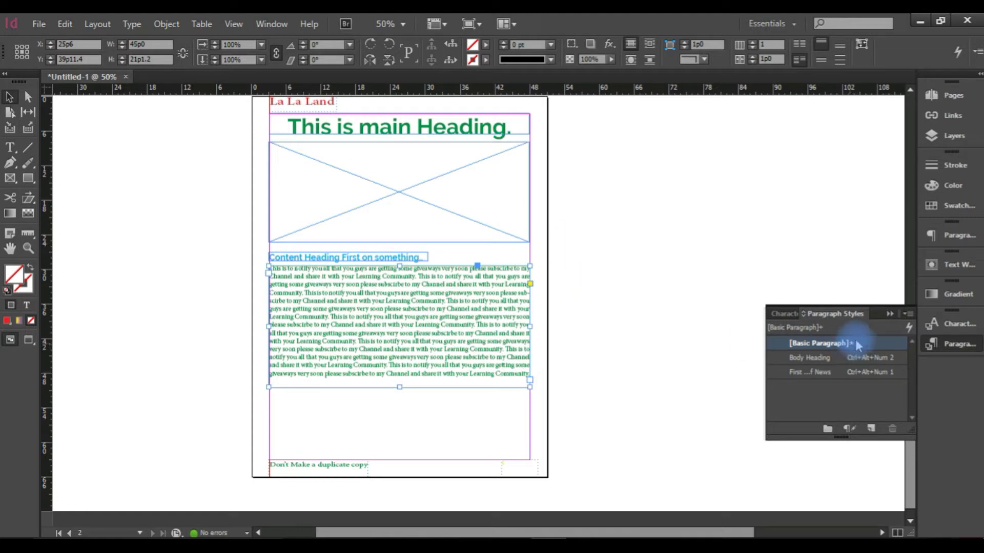
pyautogui.click(444, 330)
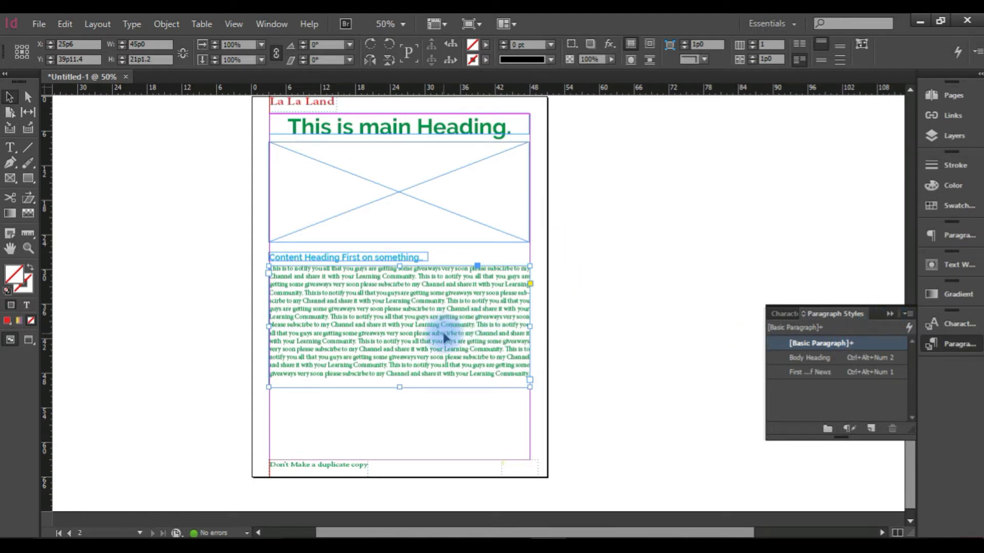
pyautogui.doubleClick(443, 333)
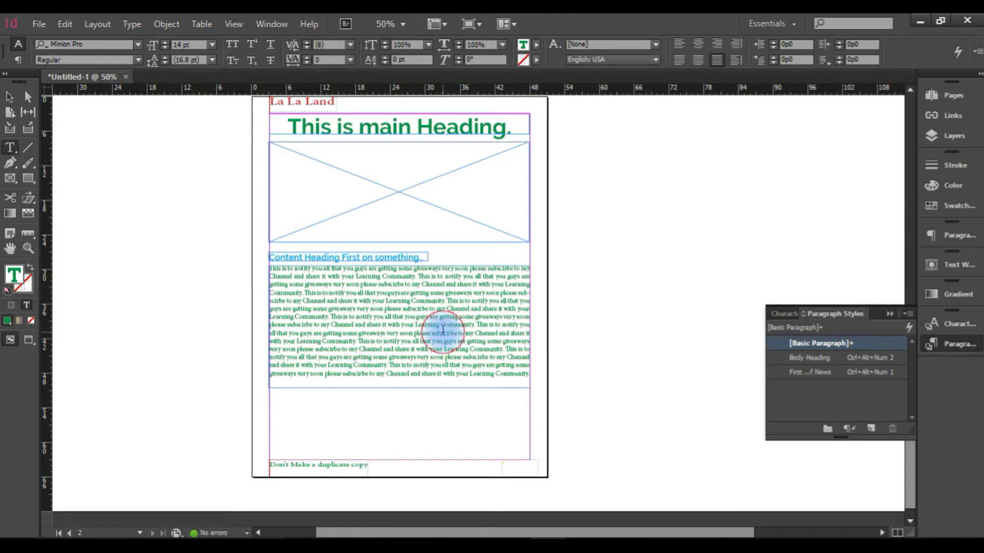
pyautogui.hotkey('ctrl', 'a')
pyautogui.click(904, 314)
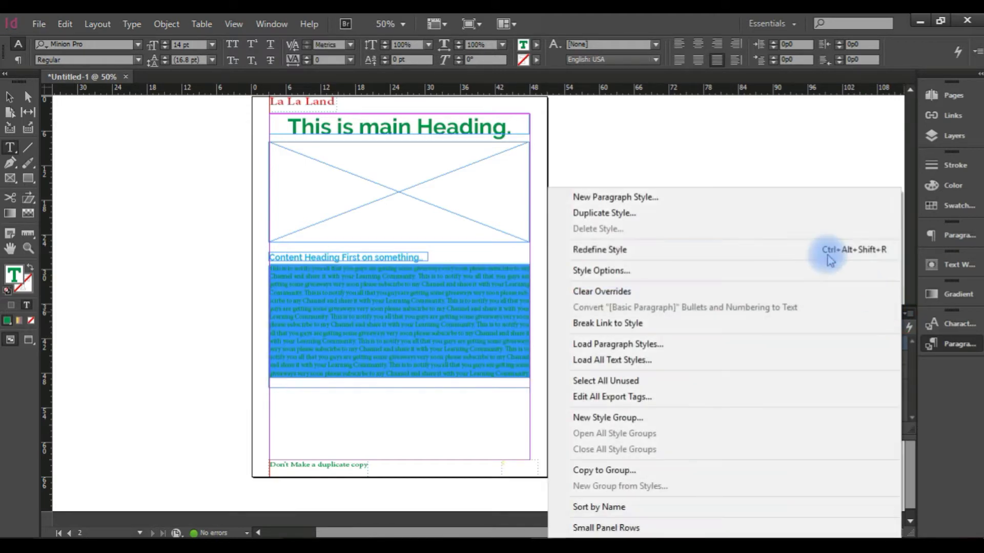
pyautogui.click(625, 196)
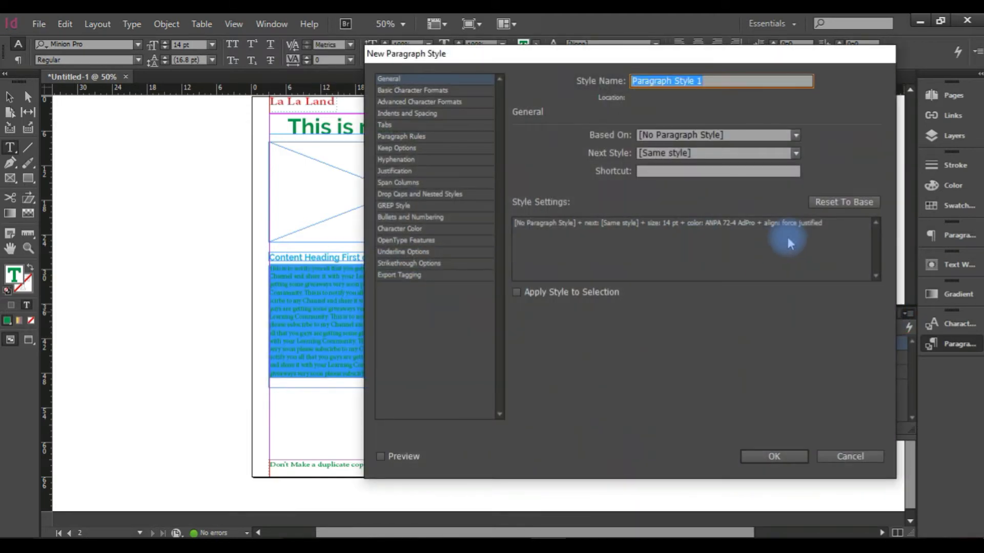
pyautogui.write('content style')
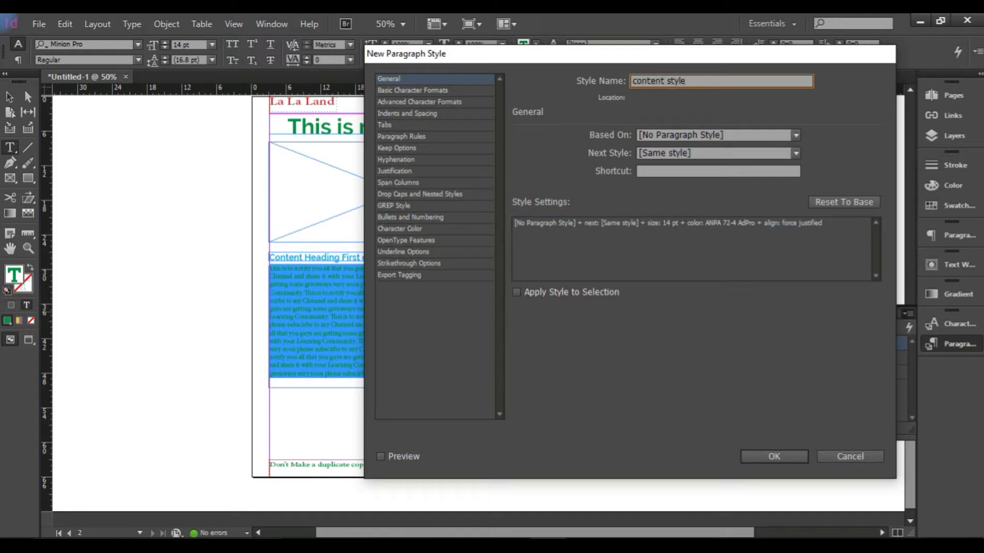
pyautogui.click(747, 171)
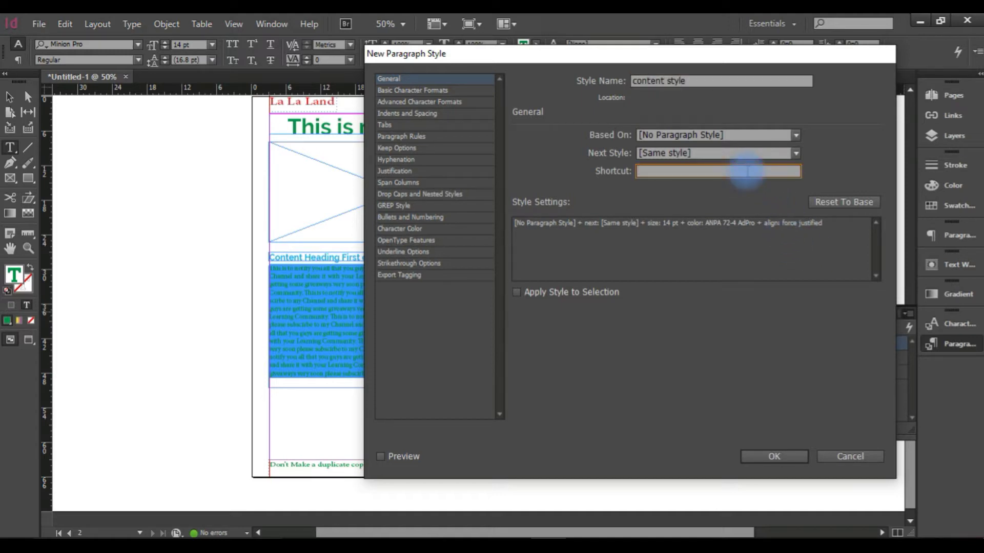
pyautogui.press('ctrl+alt+KP_3')
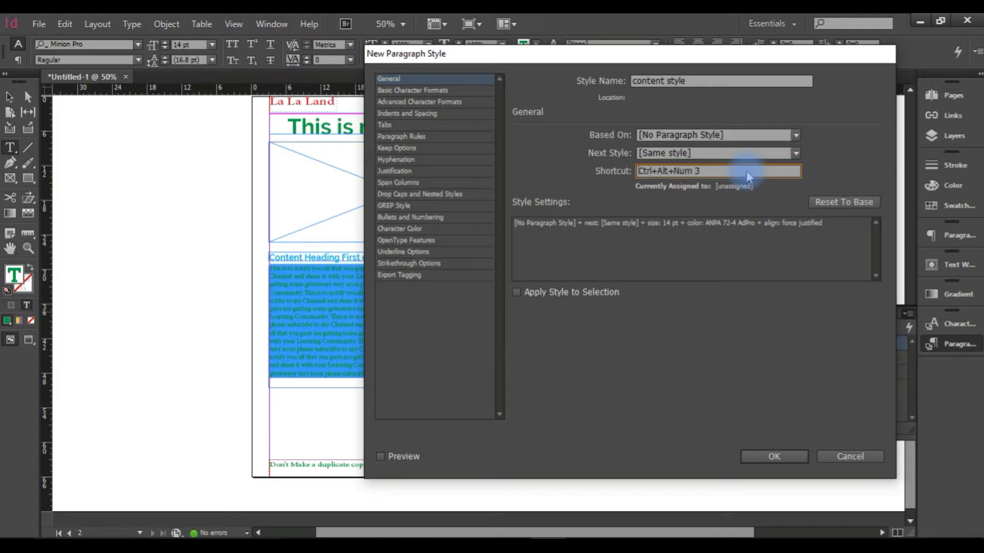
pyautogui.click(766, 457)
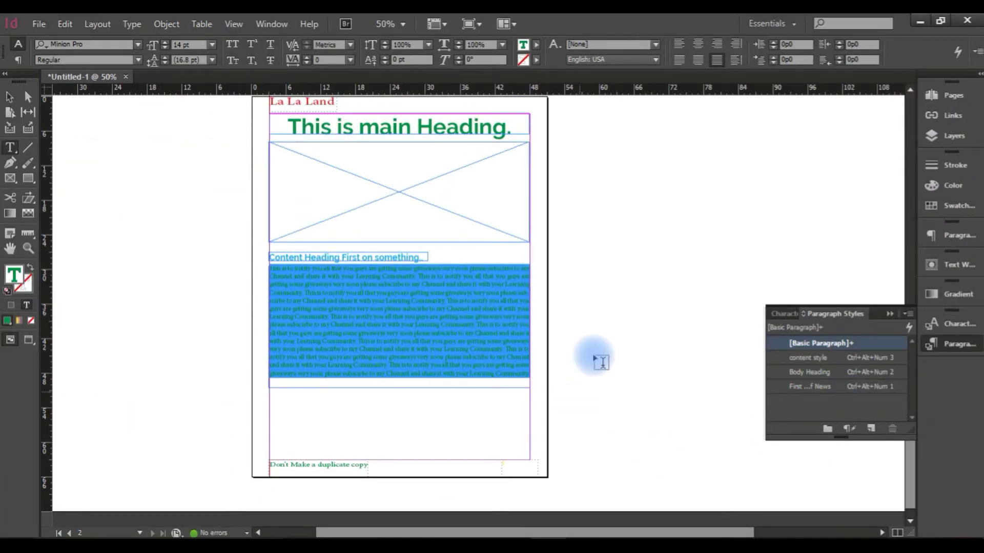
# Add a third page to the document and draw a heading text frame across the full margin width at its top
pyautogui.click(951, 98)
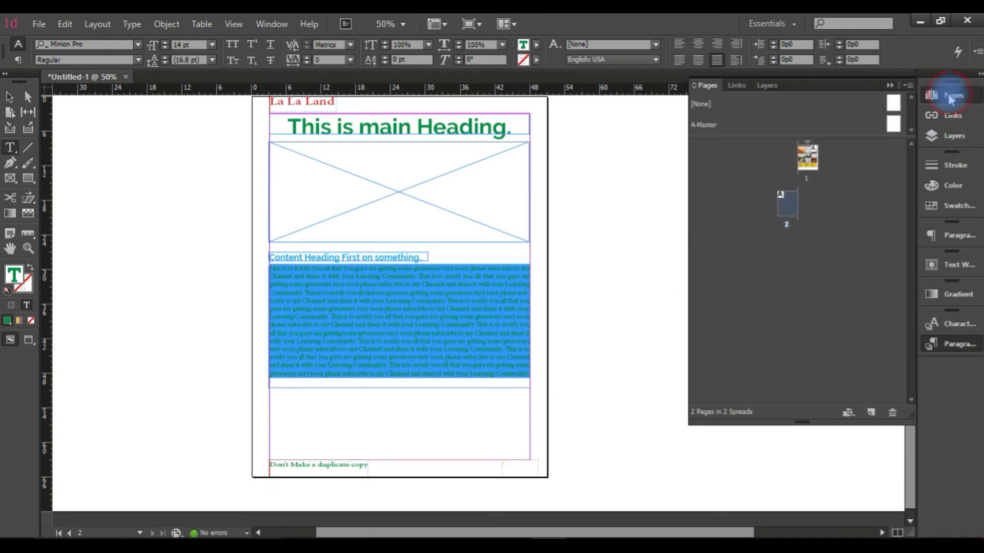
pyautogui.click(869, 413)
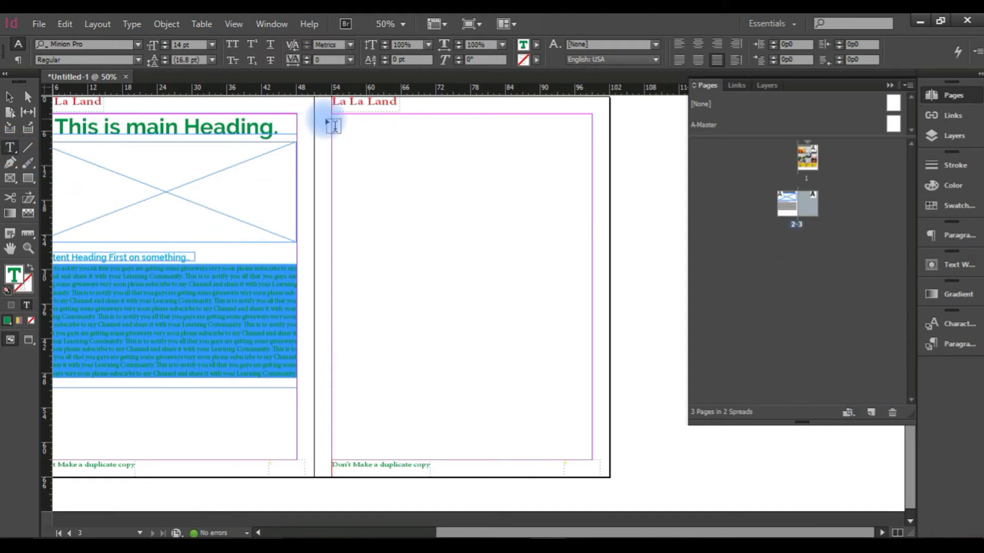
pyautogui.moveTo(332, 114); pyautogui.dragTo(583, 143)
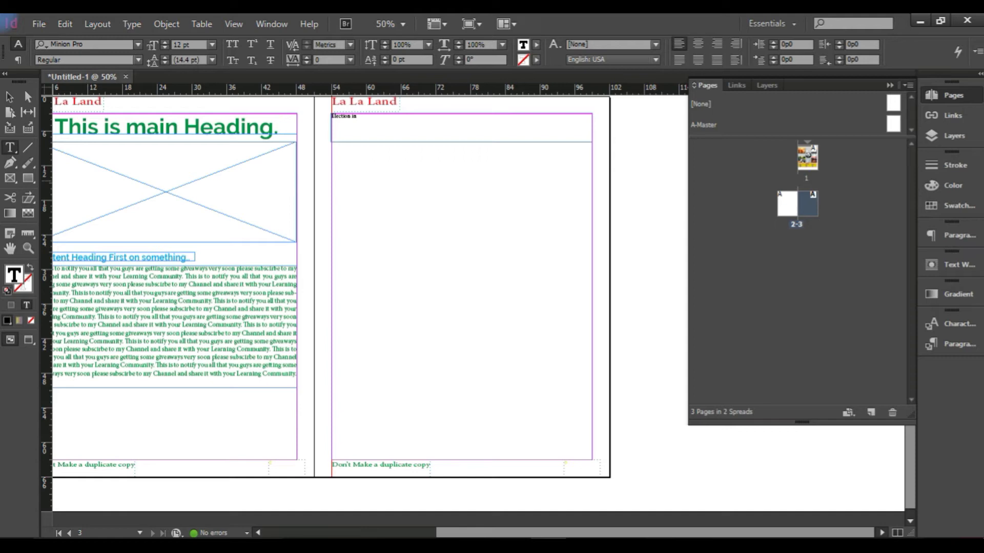
# Complete the page 3 heading as "Election in Pradesh 3 was over" and apply the First Heading of News paragraph style
pyautogui.write('Pradesh 3 was over')
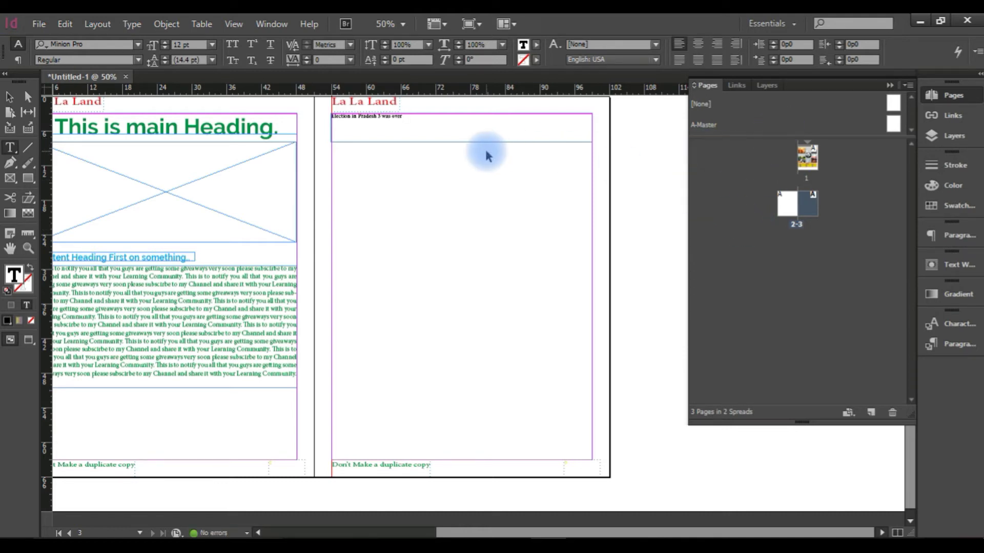
pyautogui.hotkey('ctrl', 'a')
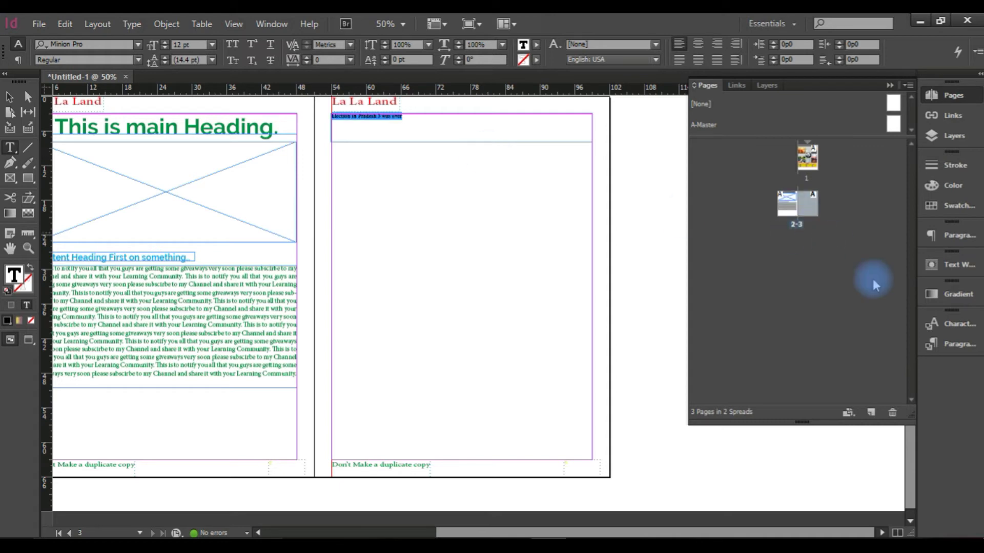
pyautogui.click(954, 343)
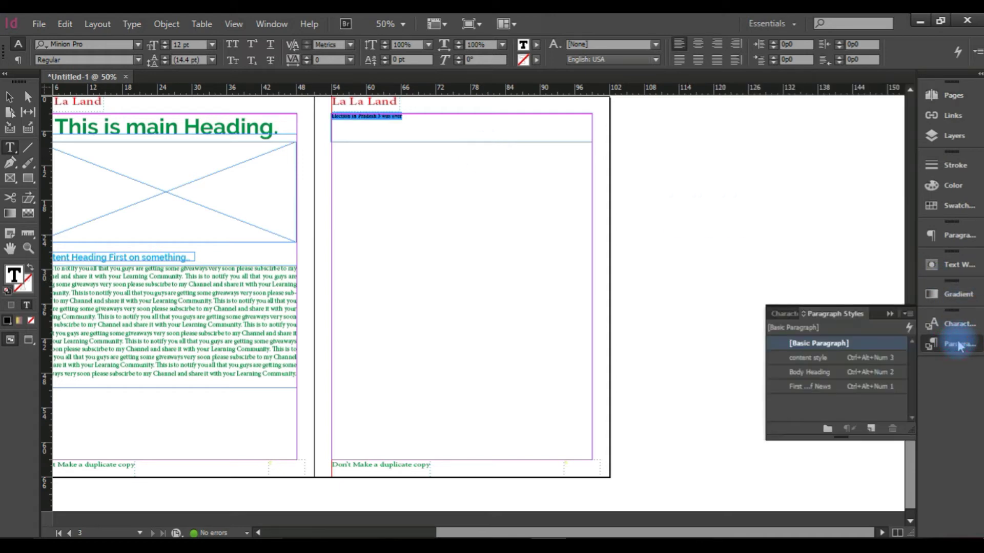
pyautogui.click(813, 391)
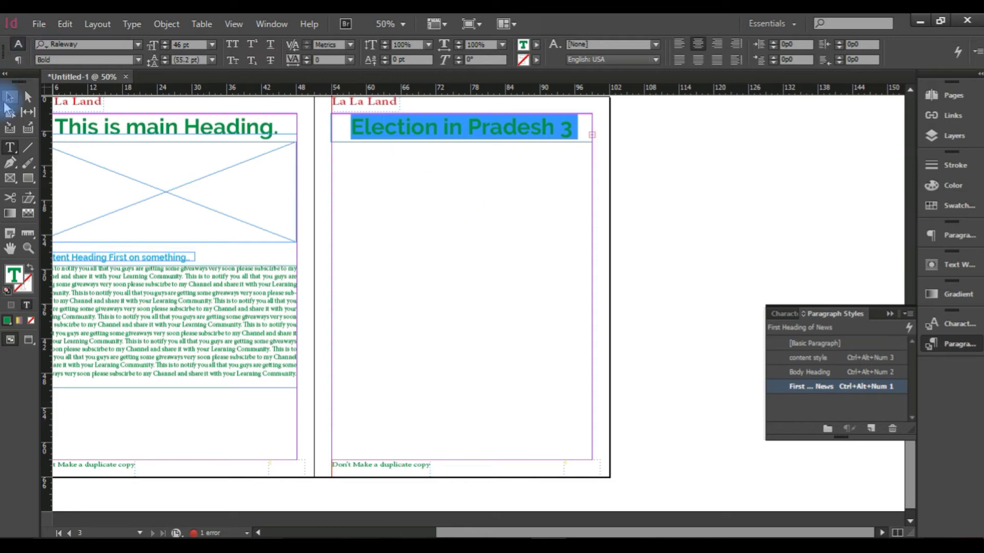
# Extend the page 3 heading frame downward to a height of about 8p9 so both heading lines fit
pyautogui.click(9, 98)
pyautogui.moveTo(461, 141); pyautogui.dragTo(462, 165)
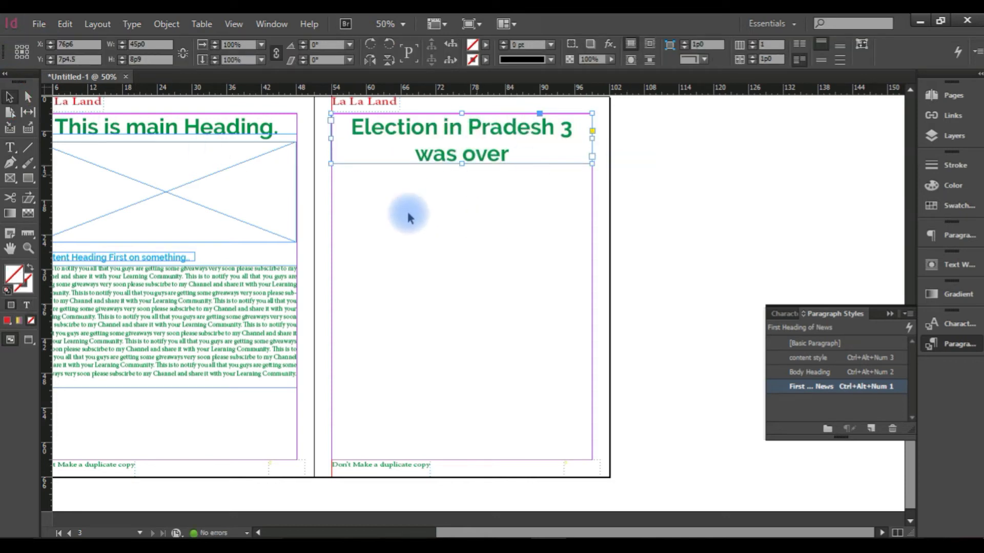
pyautogui.scroll(-1, 302, 219)
# Draw a subheading text frame across the margin width below the heading, reading "Despite few obstacles the election was over and out."
pyautogui.click(10, 147)
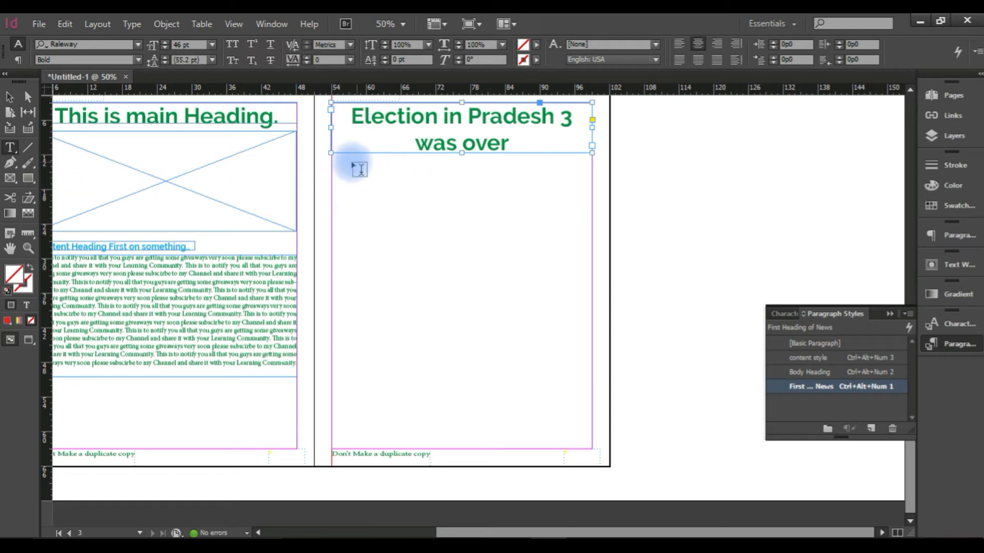
pyautogui.moveTo(332, 167); pyautogui.dragTo(592, 187)
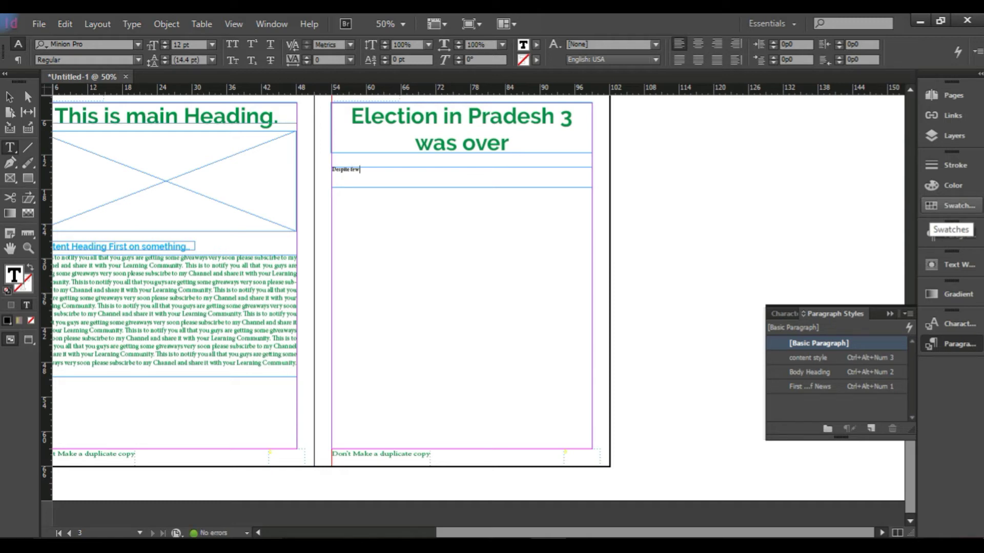
pyautogui.write('Despite few')
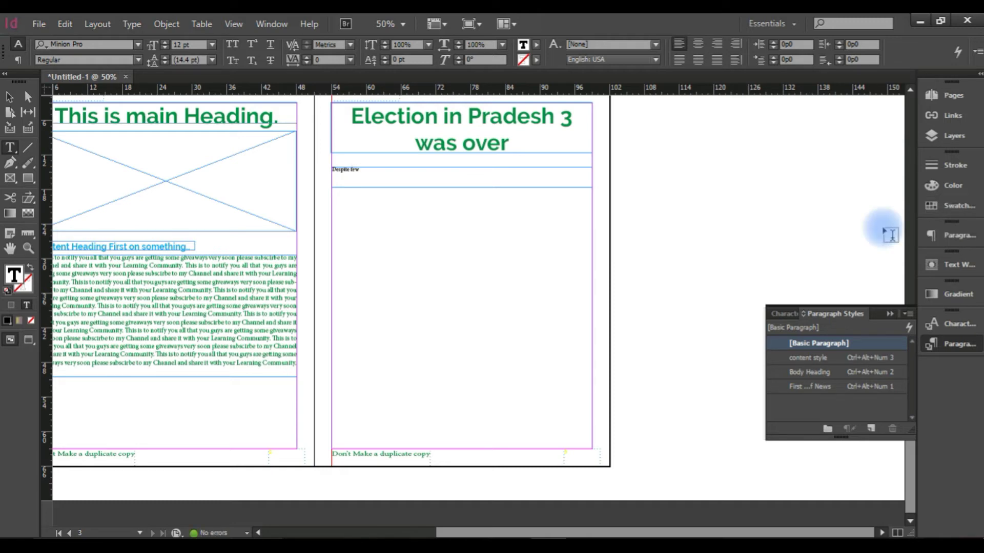
pyautogui.hotkey('ctrl', '=')
pyautogui.hotkey('ctrl', '=')
pyautogui.hotkey('ctrl', '=')
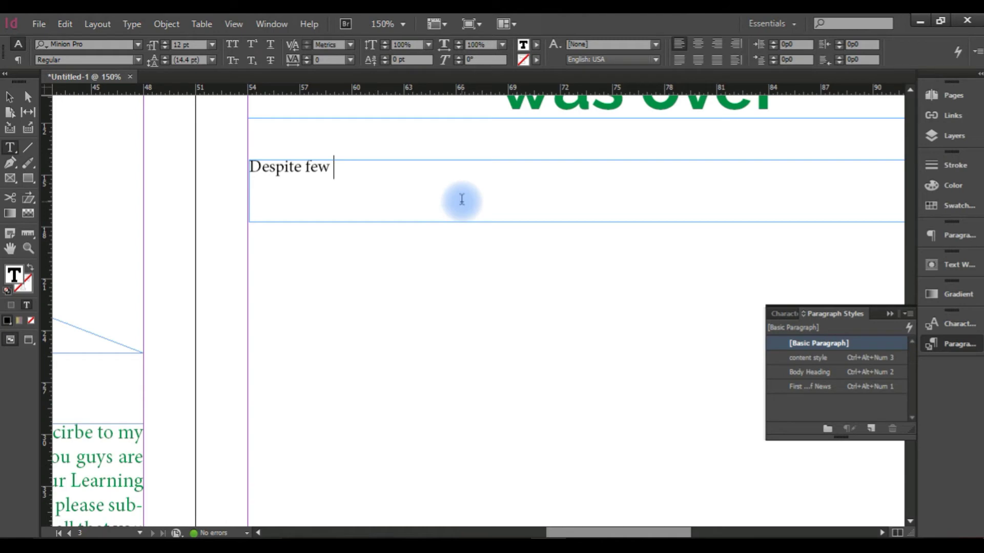
pyautogui.write('o')
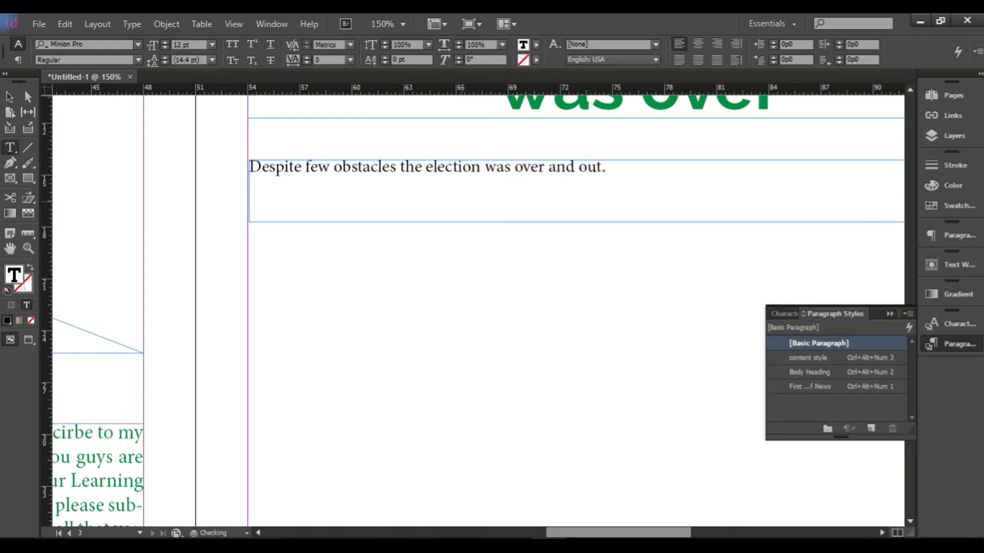
# Apply the Body Heading paragraph style to the complete subheading text on page 3
pyautogui.hotkey('ctrl', 'a')
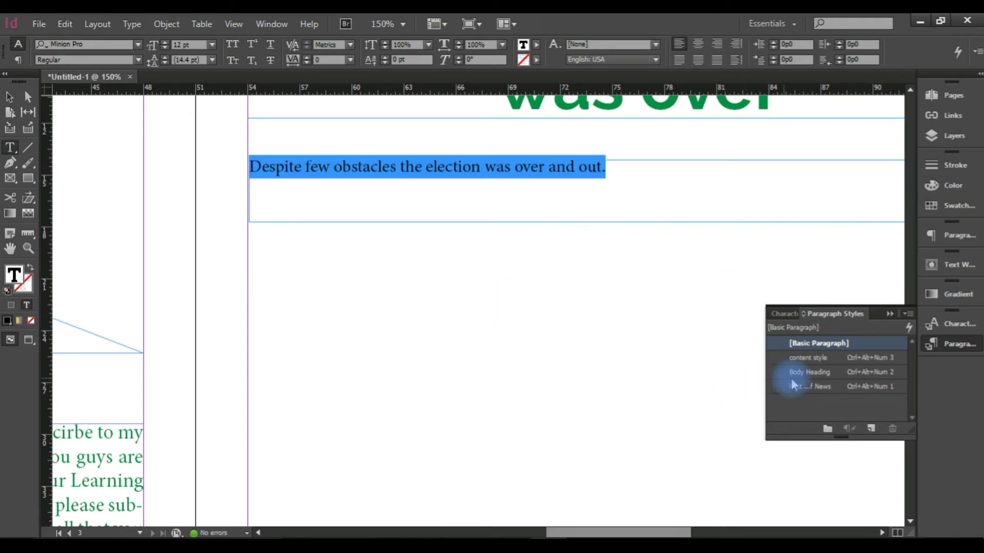
pyautogui.click(811, 374)
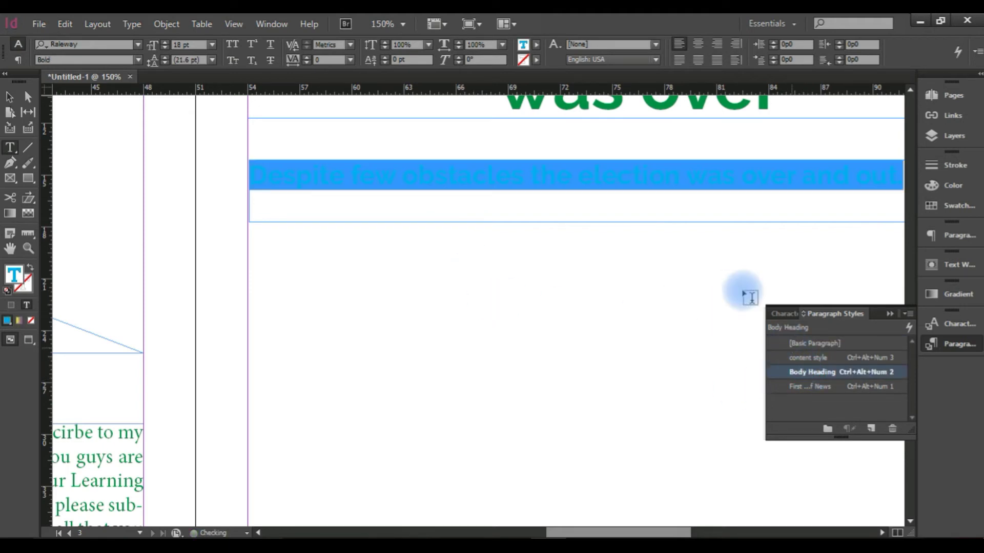
pyautogui.hotkey('ctrl', '-')
pyautogui.hotkey('ctrl', '-')
pyautogui.hotkey('ctrl', '-')
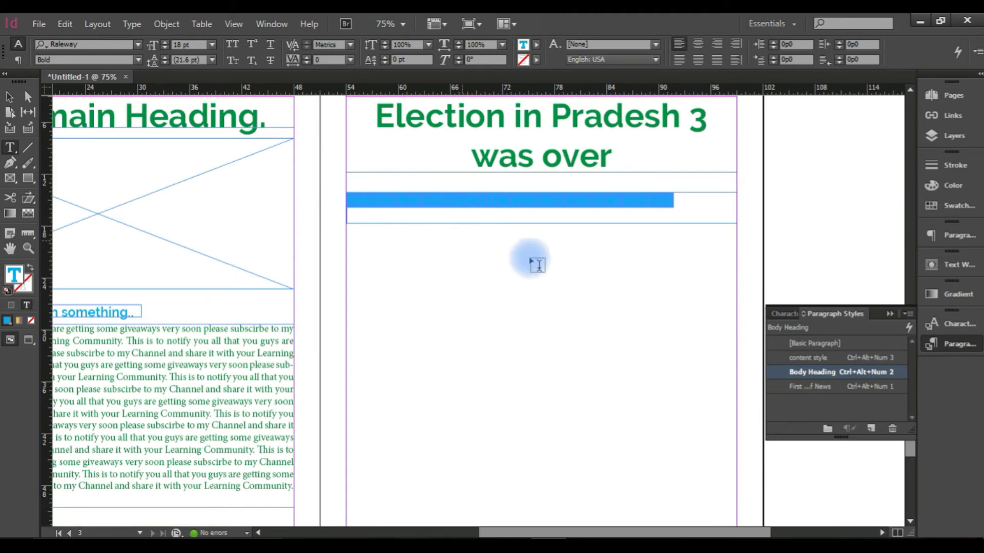
pyautogui.click(683, 211)
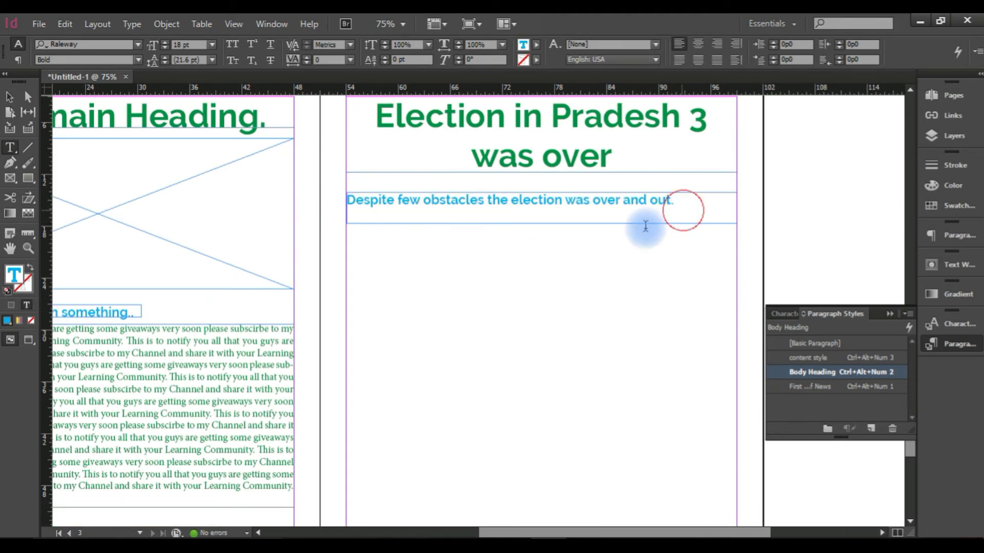
# Draw a body text frame across the margin width below the subheading and enter the filler text "Bla bla whatever a;klskdjdf kasdf"
pyautogui.click(9, 148)
pyautogui.moveTo(347, 251); pyautogui.dragTo(737, 411)
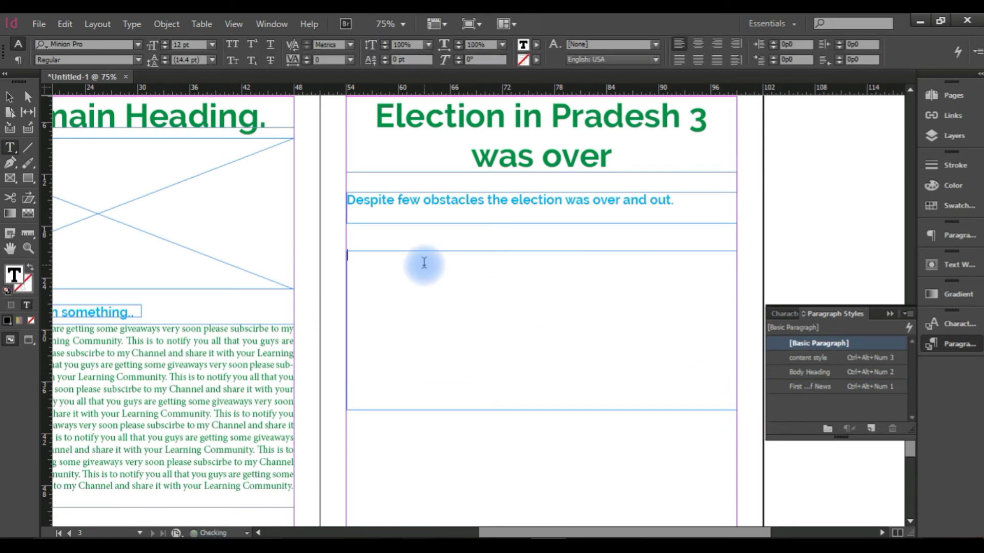
pyautogui.write('B')
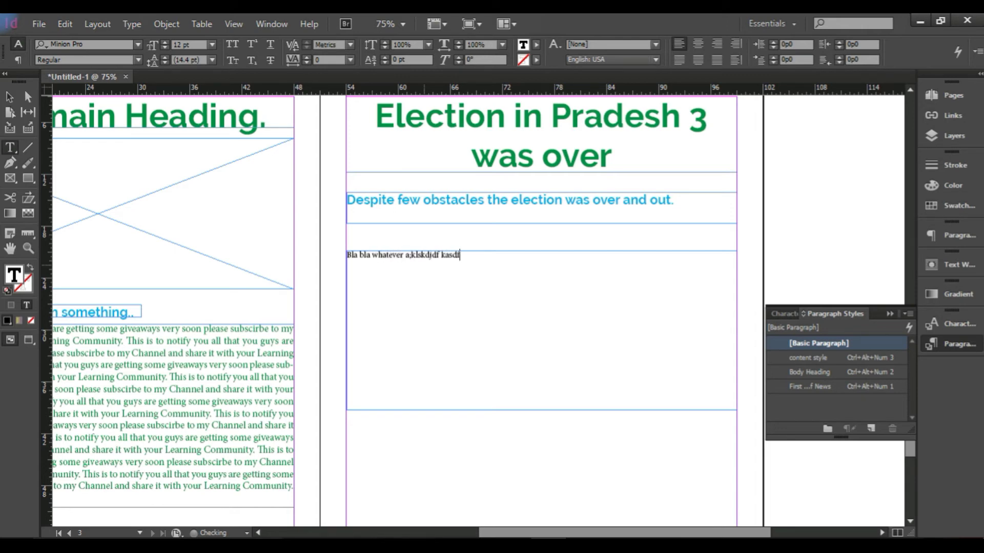
# Copy the filler sentence and paste it repeatedly to build up several lines of body text
pyautogui.hotkey('ctrl', 'a')
pyautogui.hotkey('ctrl', 'c')
pyautogui.hotkey('ctrl', 'v')
pyautogui.hotkey('ctrl', 'v')
pyautogui.hotkey('ctrl', 'v')
pyautogui.hotkey('ctrl', 'v')
pyautogui.hotkey('ctrl', 'v')
pyautogui.hotkey('ctrl', 'v')
pyautogui.hotkey('ctrl', 'v')
pyautogui.hotkey('ctrl', 'v')
pyautogui.hotkey('ctrl', 'v')
pyautogui.hotkey('ctrl', 'v')
pyautogui.hotkey('ctrl', 'v')
pyautogui.hotkey('ctrl', 'v')
pyautogui.hotkey('ctrl', 'v')
pyautogui.hotkey('ctrl', 'v')
pyautogui.hotkey('ctrl', 'v')
pyautogui.hotkey('ctrl', 'v')
pyautogui.hotkey('ctrl', 'v')
pyautogui.hotkey('ctrl', 'v')
pyautogui.hotkey('ctrl', 'v')
pyautogui.hotkey('ctrl', 'v')
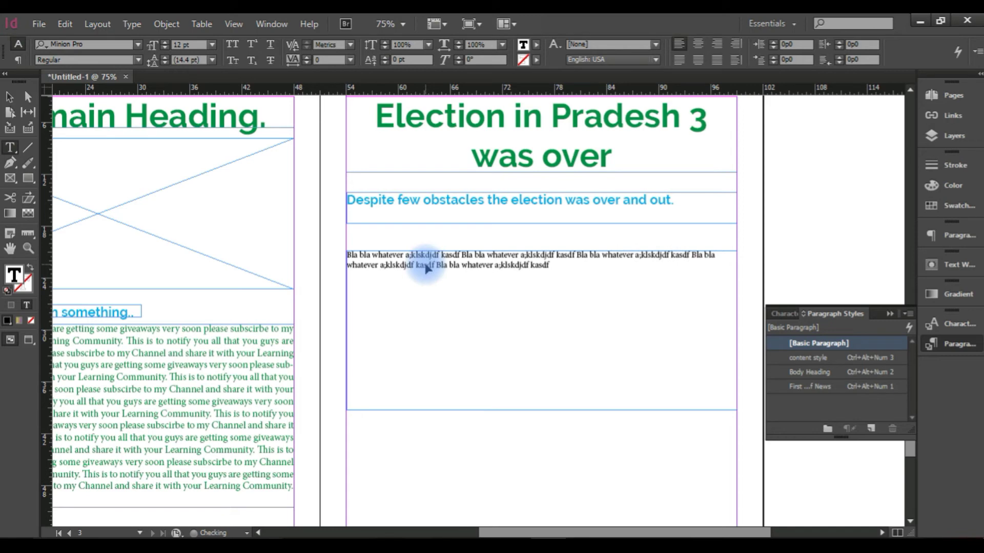
pyautogui.hotkey('ctrl', 'v')
pyautogui.hotkey('ctrl', 'v')
pyautogui.hotkey('ctrl', 'v')
pyautogui.hotkey('ctrl', 'v')
pyautogui.hotkey('ctrl', 'v')
pyautogui.hotkey('ctrl', 'v')
pyautogui.hotkey('ctrl', 'v')
# Apply the content style paragraph style to all of the body text on page 3
pyautogui.moveTo(527, 360); pyautogui.dragTo(339, 253)
pyautogui.click(809, 358)
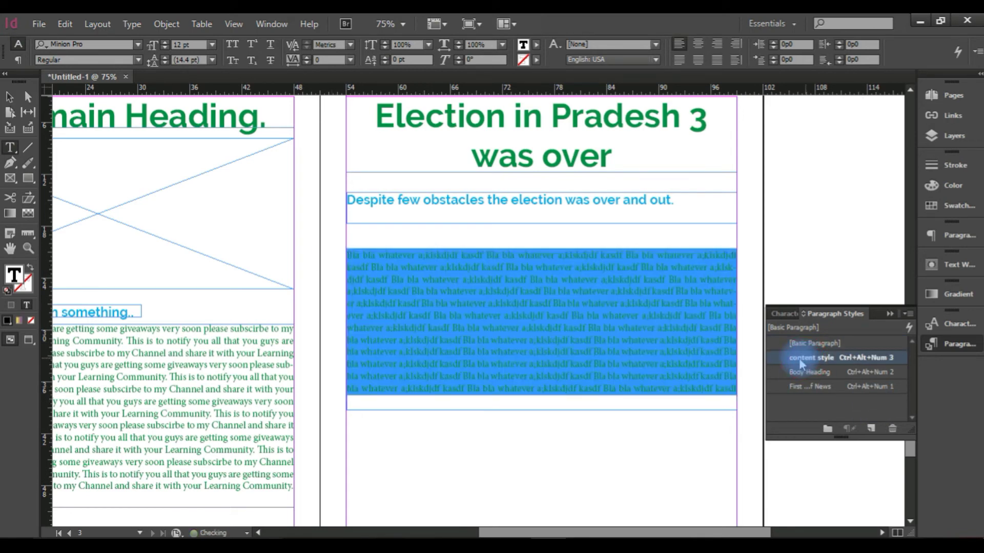
pyautogui.keyDown('alt'); pyautogui.click(472, 302); pyautogui.keyUp('alt')
pyautogui.keyDown('alt'); pyautogui.click(466, 313); pyautogui.keyUp('alt')
pyautogui.click(560, 361)
pyautogui.click(560, 366)
pyautogui.hotkey('ctrl', '=')
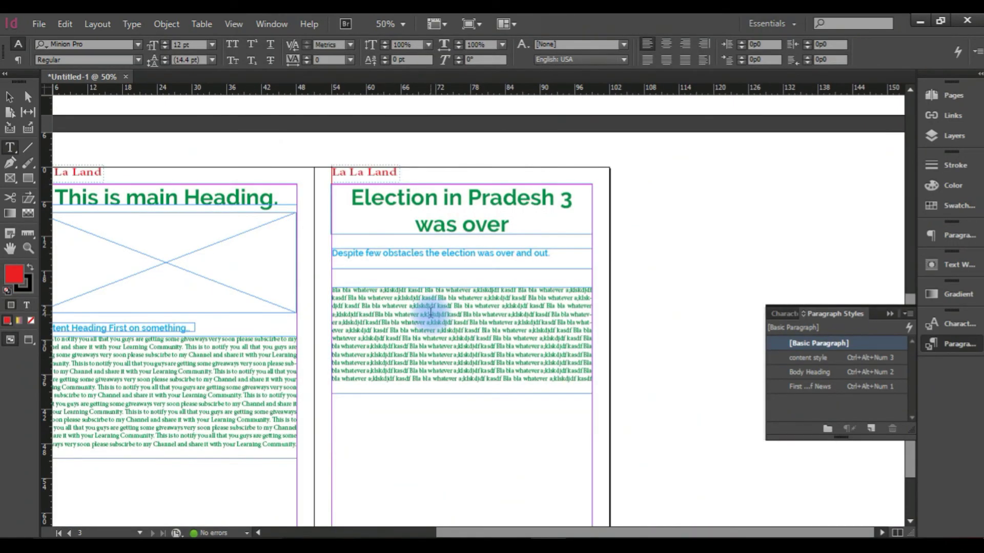